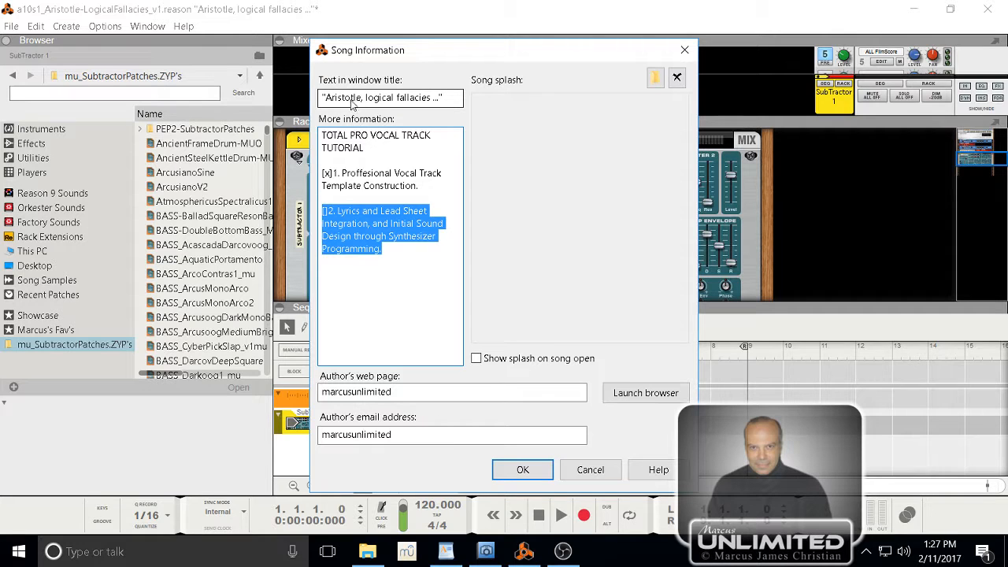
Step: Review item 2 on lyrics, lead sheet integration and sound design in the song information, then accept the dialog
{"action": "left_click", "coordinate": [392, 253]}
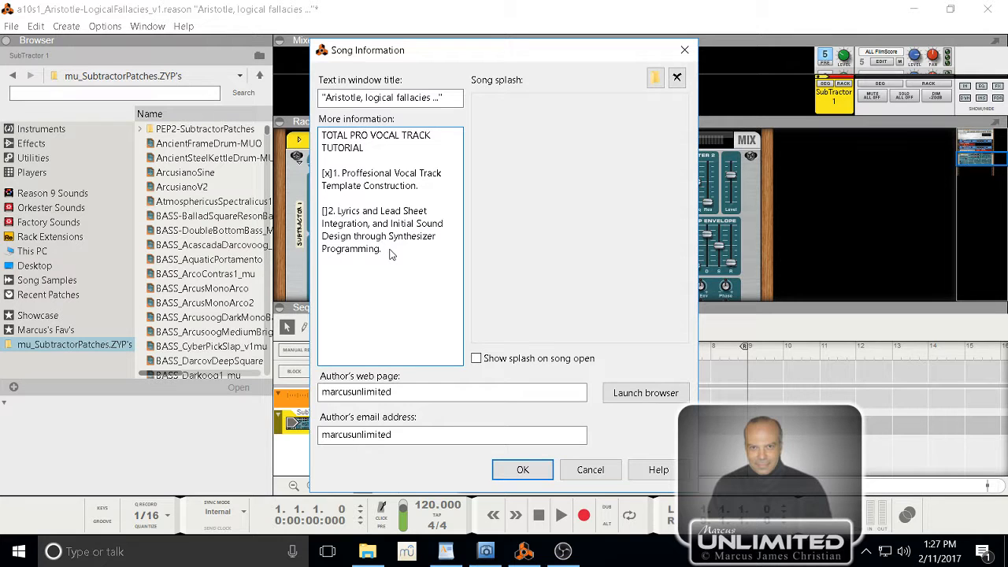
{"action": "left_click_drag", "start_coordinate": [386, 251], "coordinate": [321, 222]}
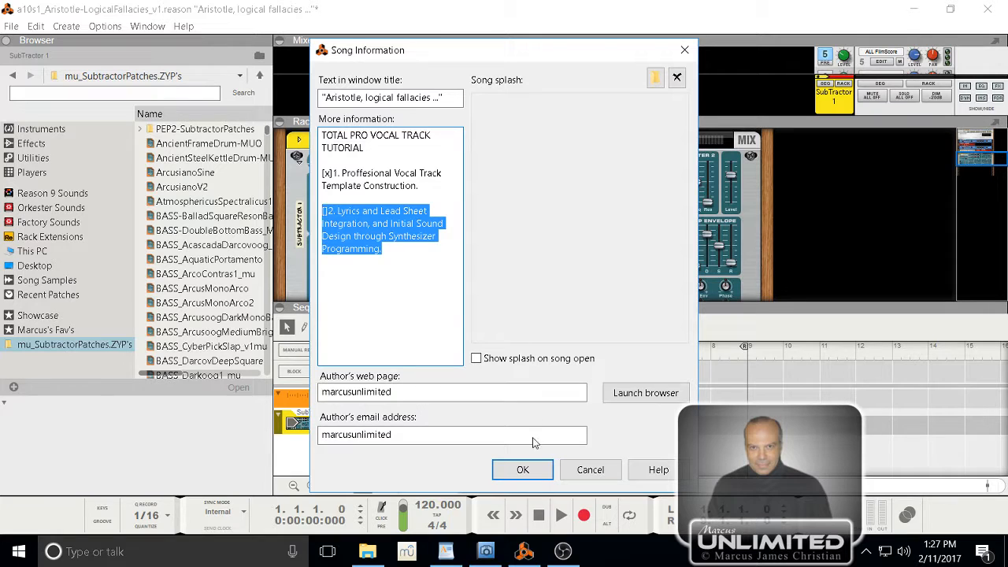
{"action": "left_click", "coordinate": [522, 469]}
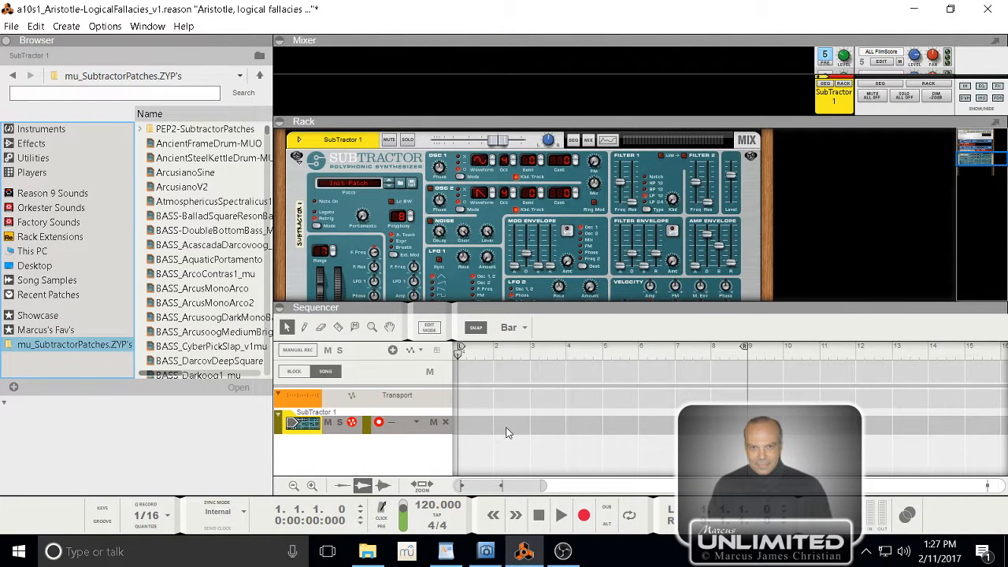
Step: Switch to the WordPad lyrics and examine the opening line, comparing "Aristotle" with the phrase "logical fallacies"
{"action": "left_click", "coordinate": [446, 551]}
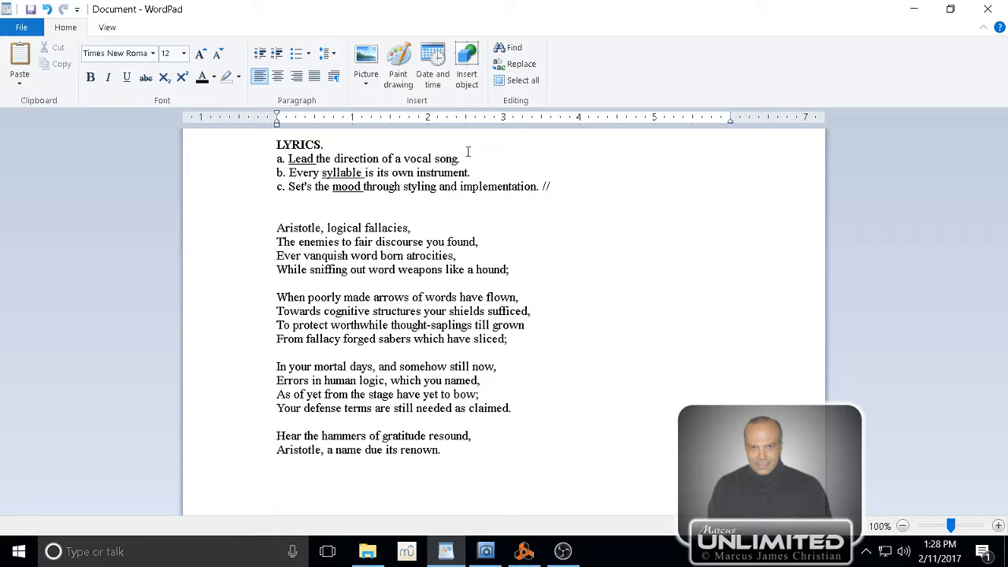
{"action": "left_click_drag", "start_coordinate": [277, 228], "coordinate": [433, 228]}
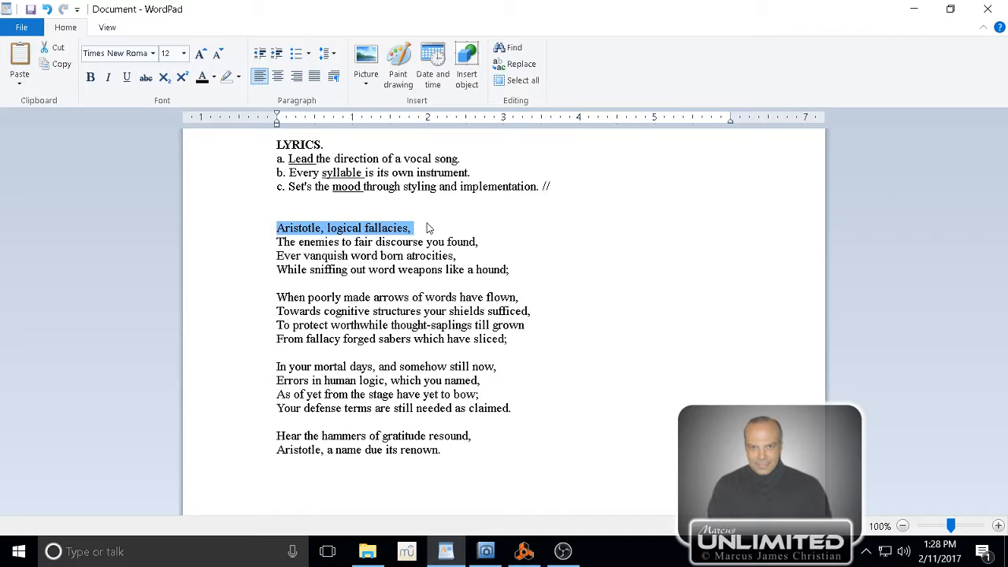
{"action": "double_click", "coordinate": [302, 228]}
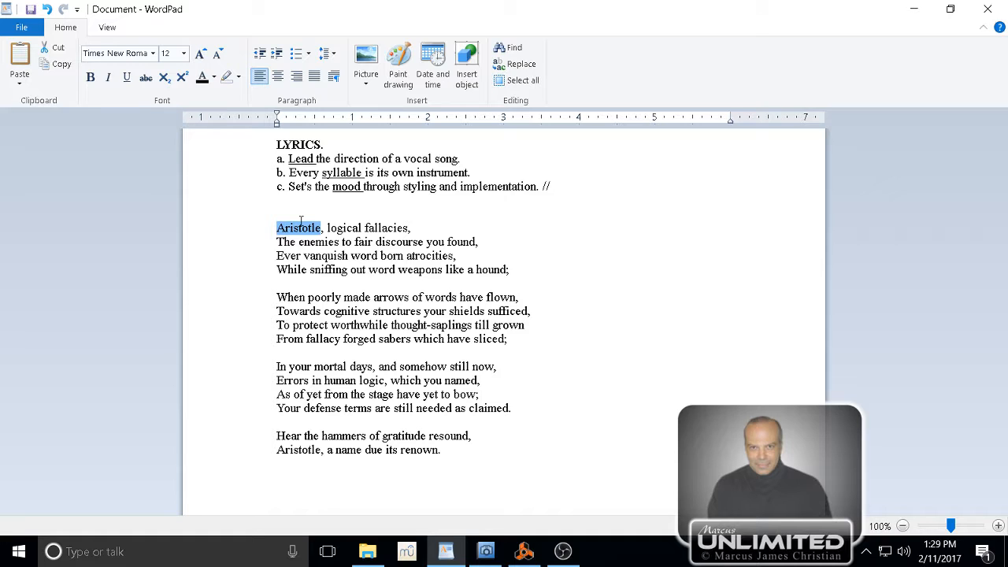
{"action": "left_click", "coordinate": [316, 227]}
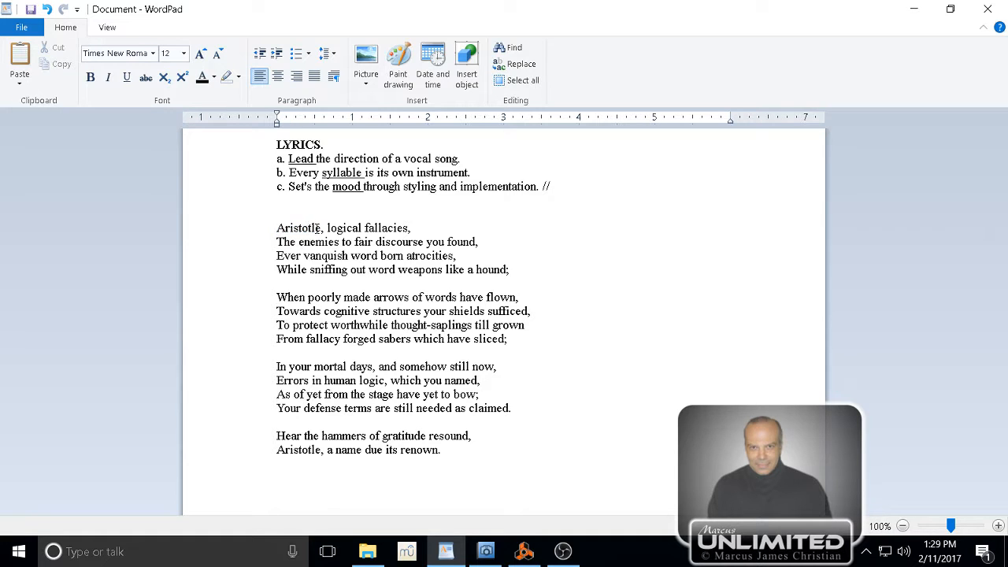
{"action": "double_click", "coordinate": [317, 227]}
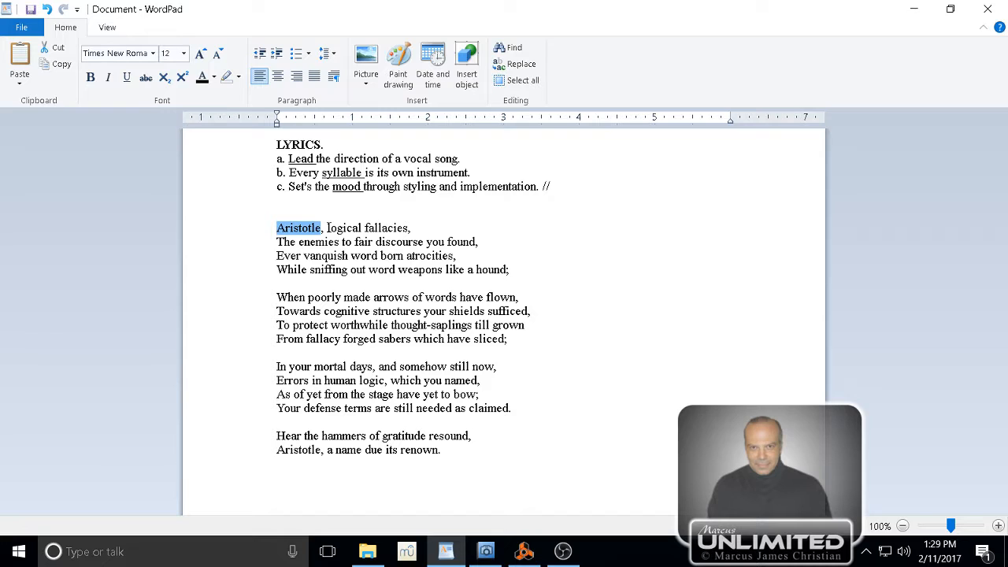
{"action": "left_click_drag", "start_coordinate": [328, 227], "coordinate": [408, 228]}
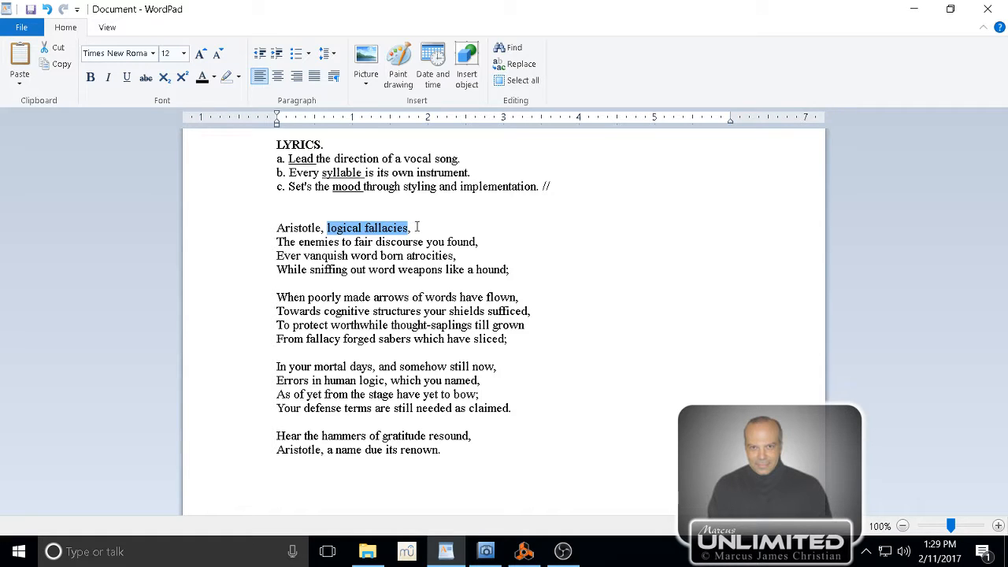
{"action": "left_click", "coordinate": [417, 227]}
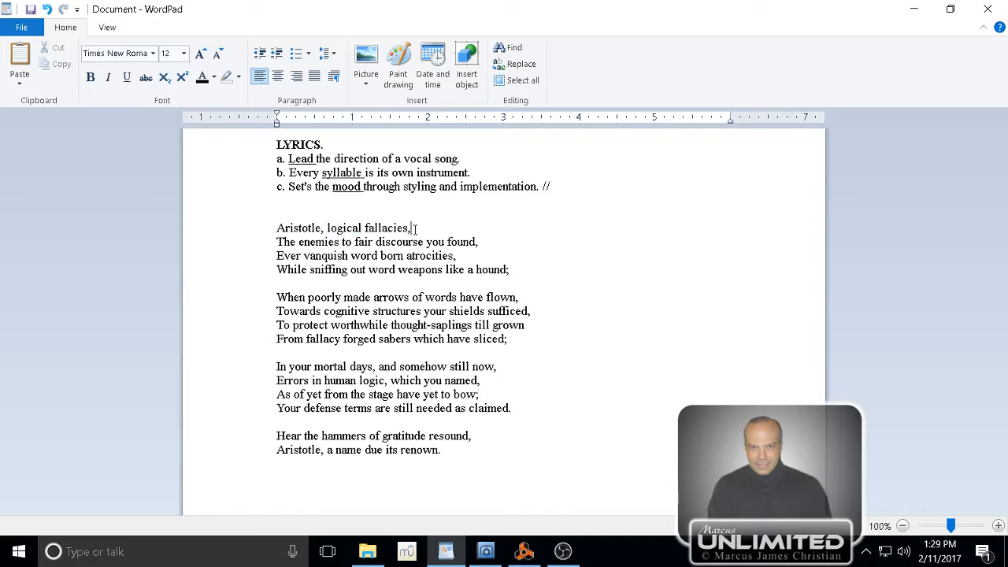
{"action": "left_click", "coordinate": [328, 228]}
{"action": "left_click_drag", "start_coordinate": [333, 227], "coordinate": [412, 227]}
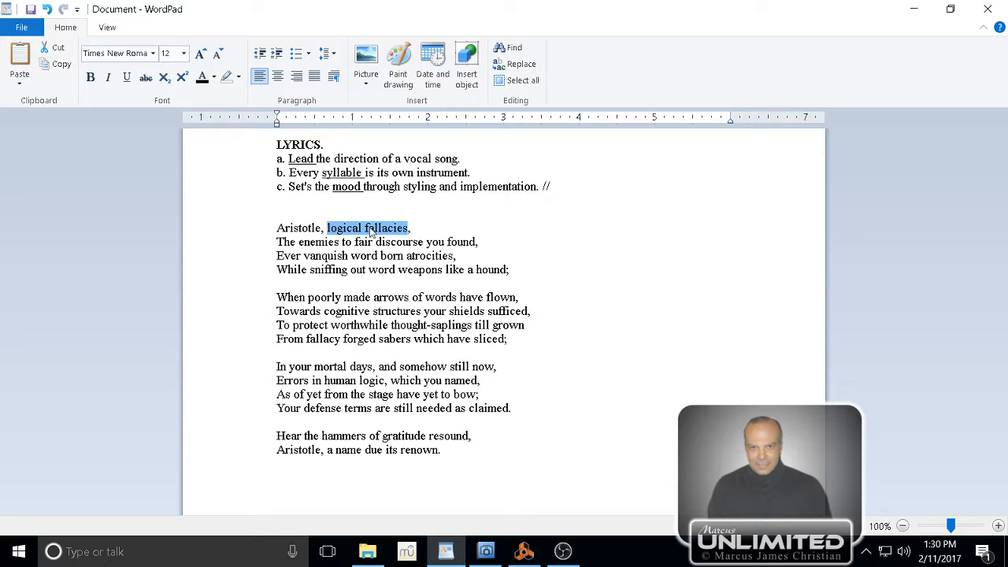
{"action": "left_click", "coordinate": [422, 229]}
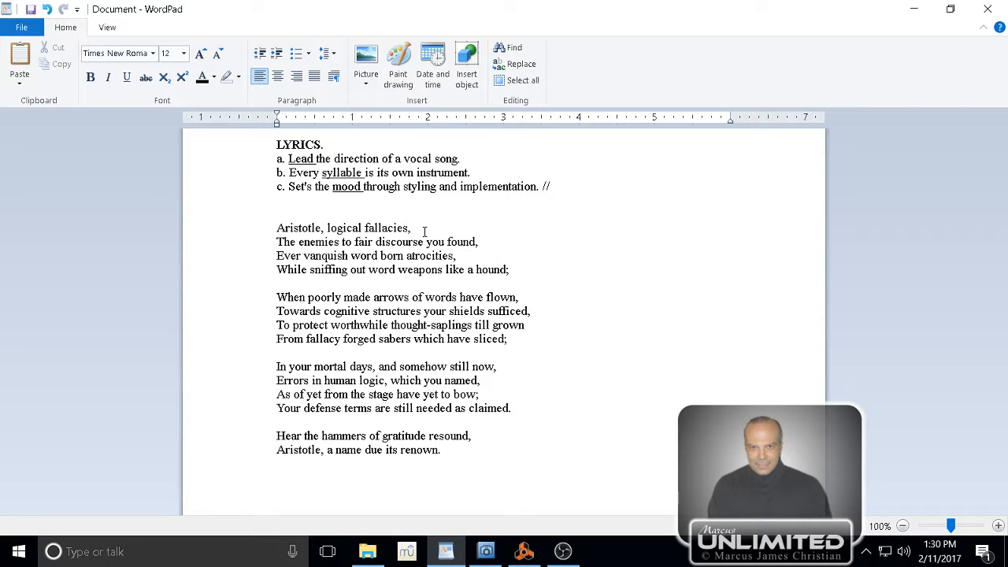
{"action": "double_click", "coordinate": [319, 227]}
{"action": "left_click_drag", "start_coordinate": [390, 214], "coordinate": [408, 227]}
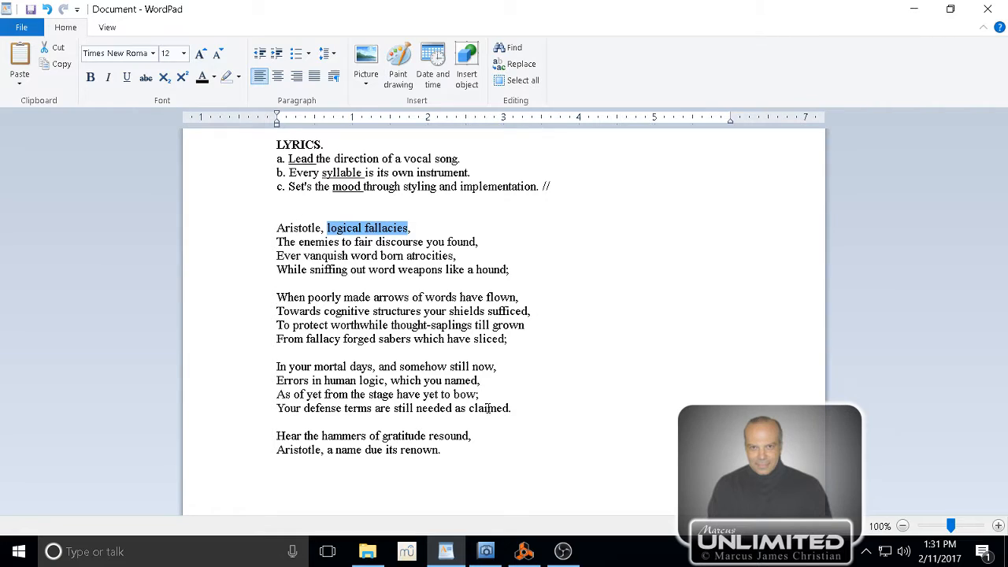
{"action": "left_click", "coordinate": [517, 272]}
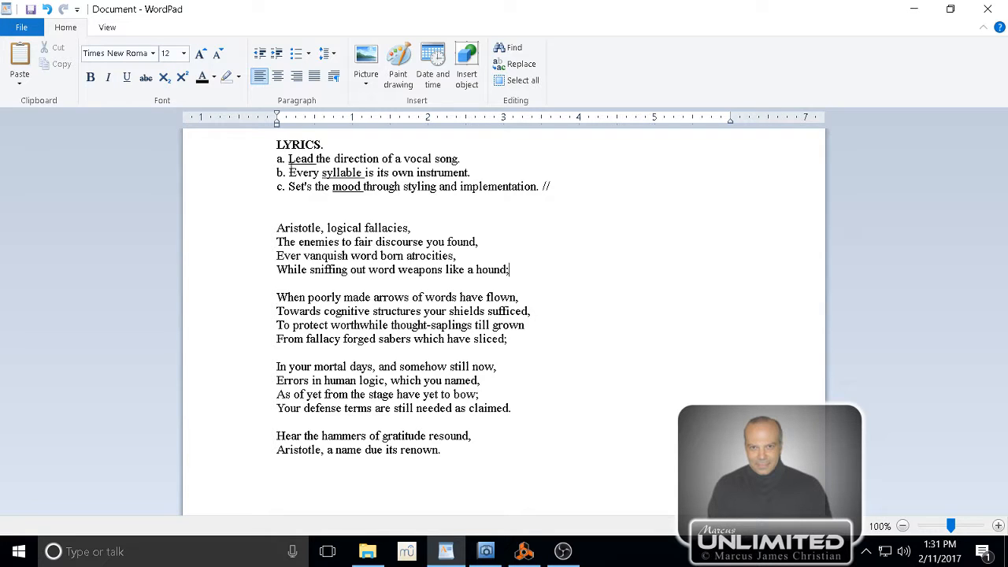
Step: Examine note b, "Every syllable is its own instrument", above the lyrics
{"action": "left_click_drag", "start_coordinate": [289, 172], "coordinate": [467, 172]}
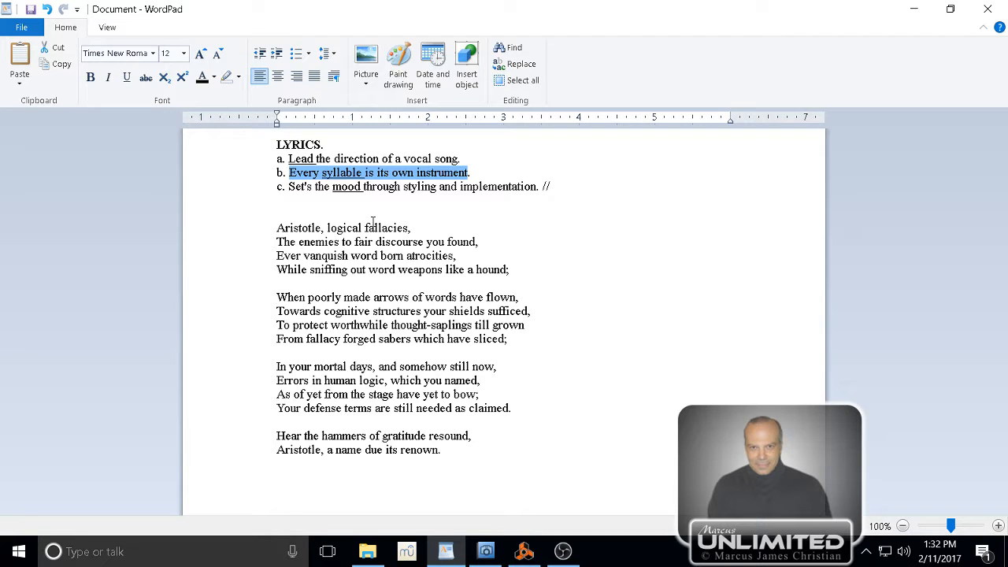
{"action": "left_click", "coordinate": [476, 173]}
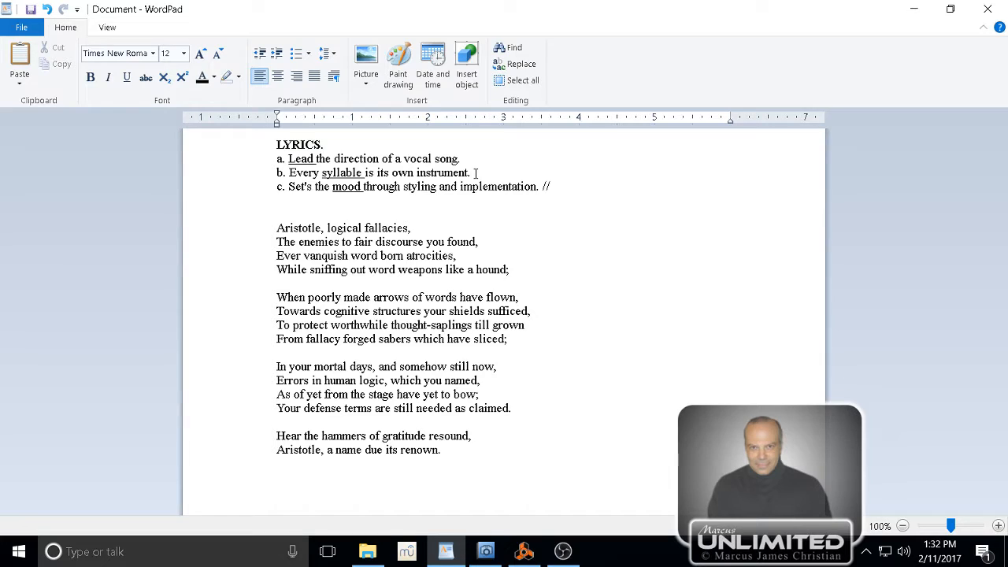
{"action": "key", "text": "BackSpace"}
Step: Switch to the sheet music in Xara Photo & Graphic Designer and move the upper orange highlight over the "(*Simile'...)" marking
{"action": "left_click", "coordinate": [485, 554]}
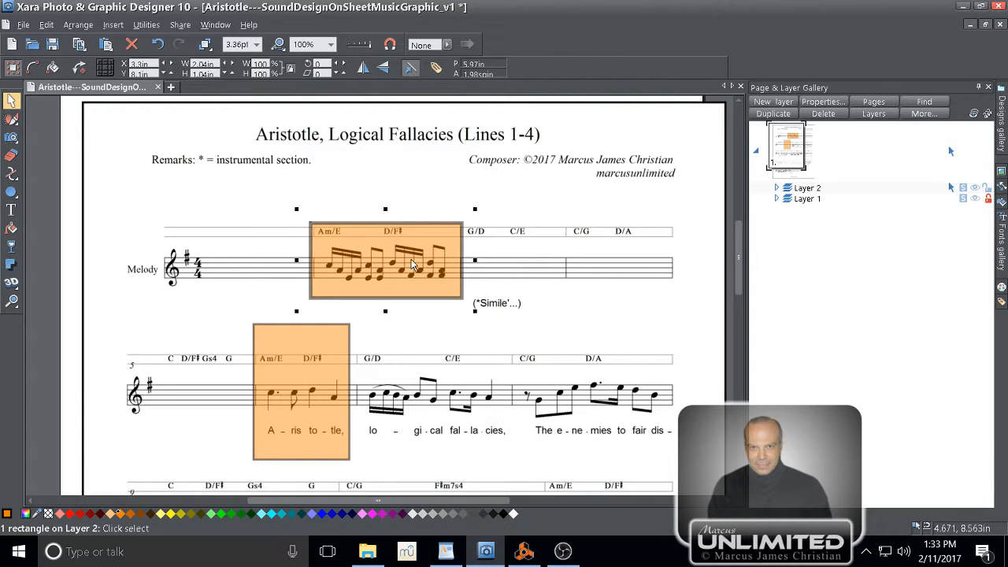
{"action": "left_click", "coordinate": [533, 310]}
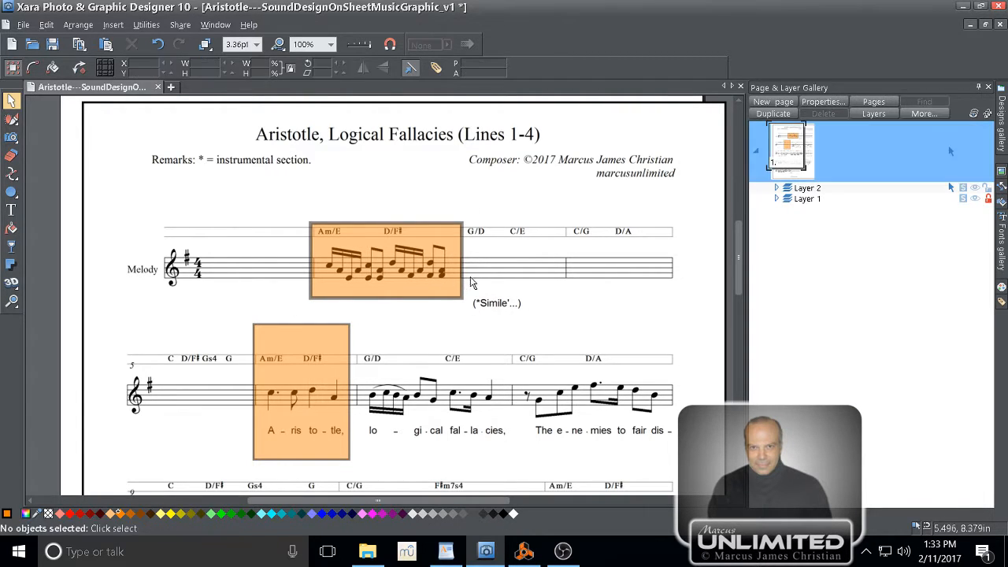
{"action": "left_click_drag", "start_coordinate": [429, 287], "coordinate": [542, 325]}
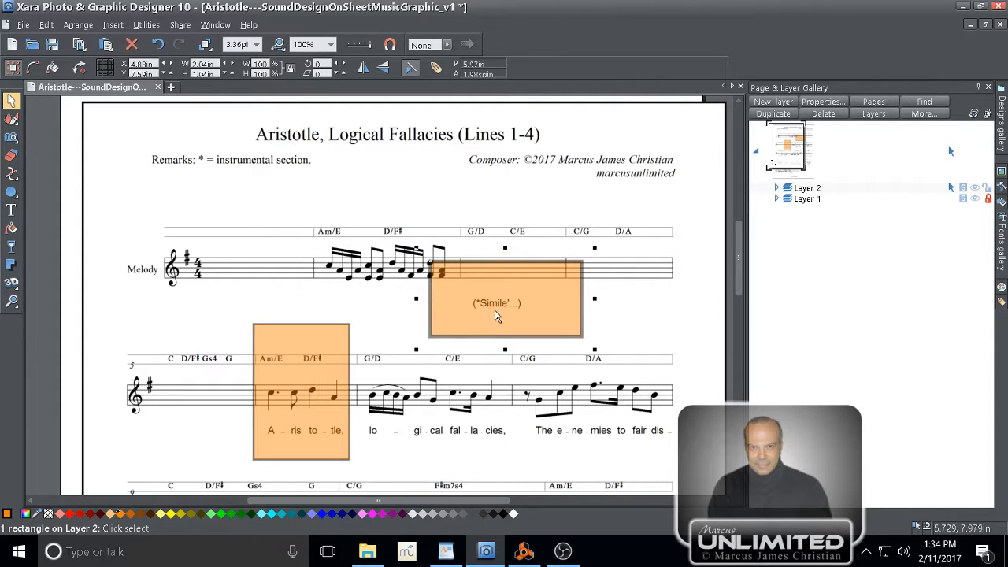
{"action": "mouse_move", "coordinate": [525, 322]}
{"action": "left_mouse_down"}
{"action": "mouse_move", "coordinate": [551, 325]}
{"action": "mouse_move", "coordinate": [536, 325]}
{"action": "left_mouse_up"}
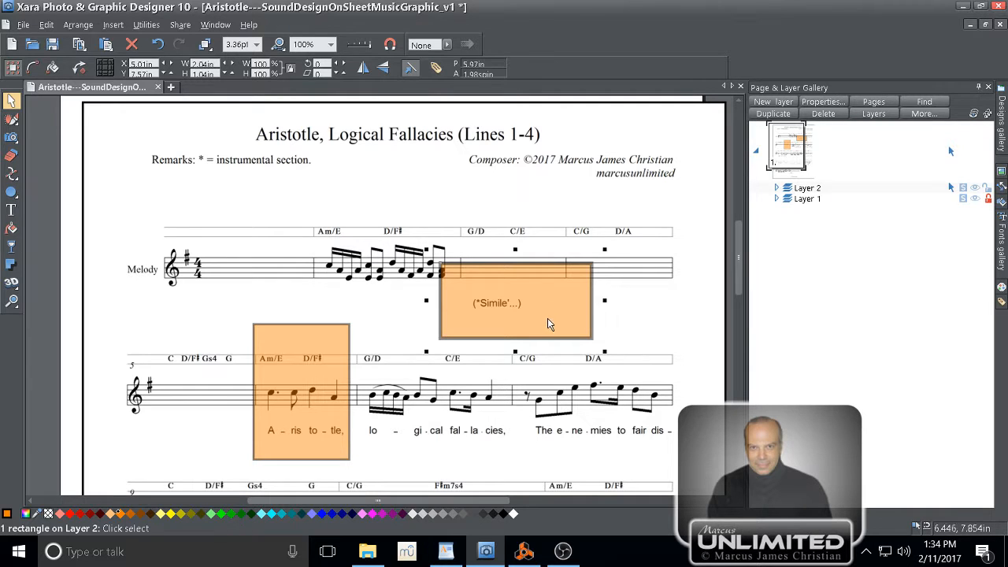
Step: Move the upper highlight over the sixteenth-note figures under Am/E and D/F♯ in the first melody staff
{"action": "left_click_drag", "start_coordinate": [547, 321], "coordinate": [416, 288]}
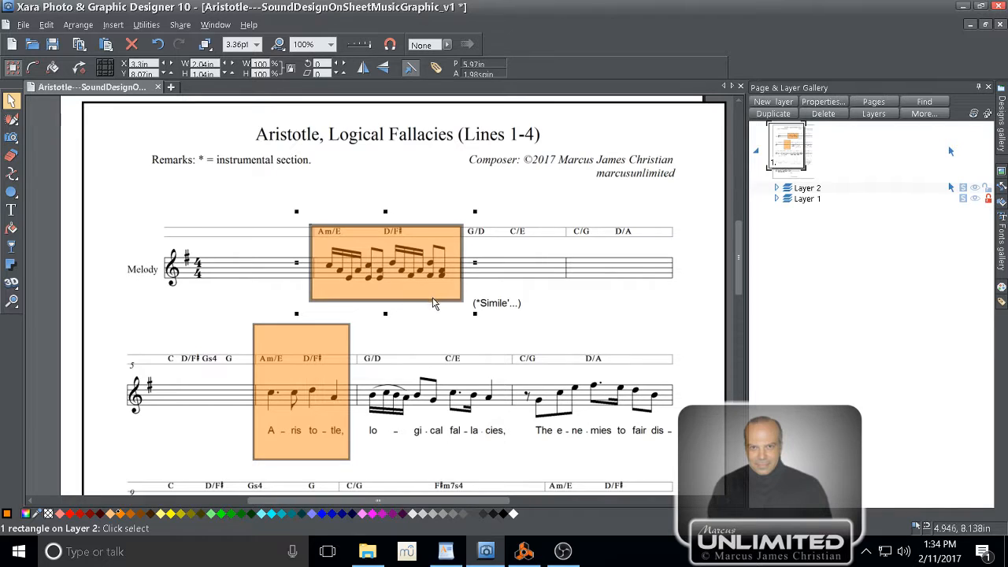
{"action": "left_click_drag", "start_coordinate": [433, 303], "coordinate": [426, 308]}
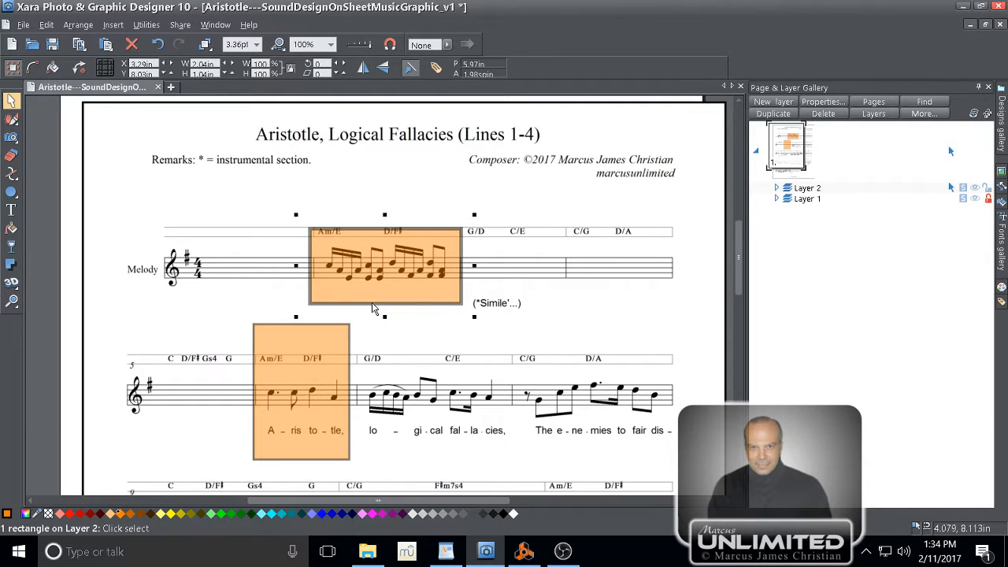
{"action": "left_click_drag", "start_coordinate": [383, 303], "coordinate": [385, 297]}
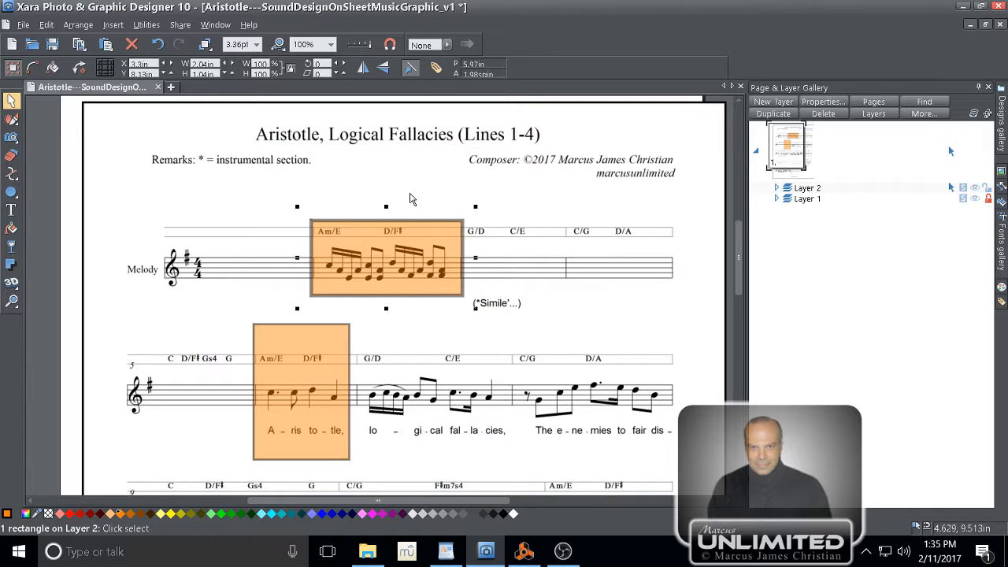
Step: Shrink the upper highlight to about 0.26 in high and position it over only the Am/E and D/F♯ chord symbols
{"action": "left_click", "coordinate": [352, 207]}
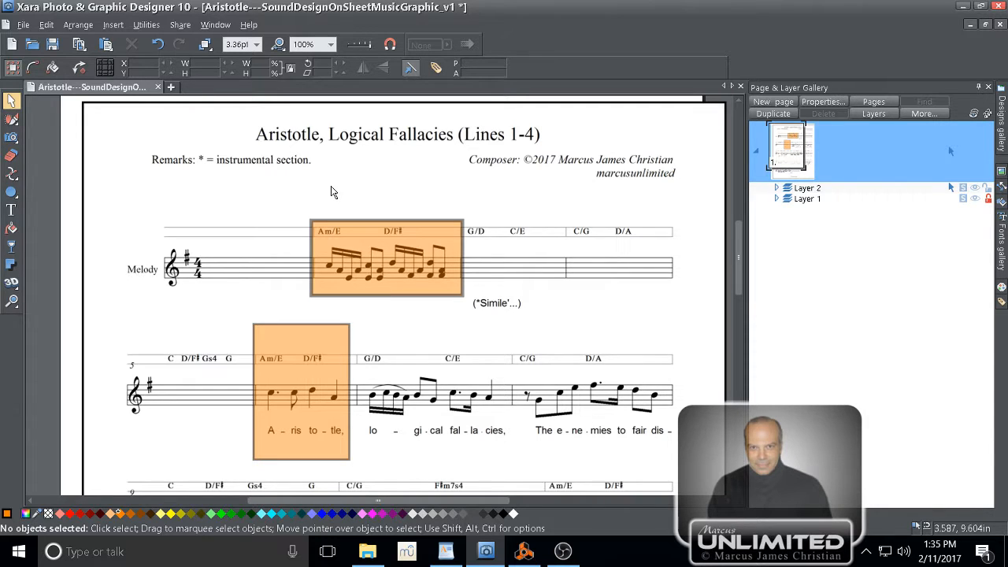
{"action": "left_click", "coordinate": [389, 292]}
{"action": "left_click_drag", "start_coordinate": [386, 297], "coordinate": [377, 240]}
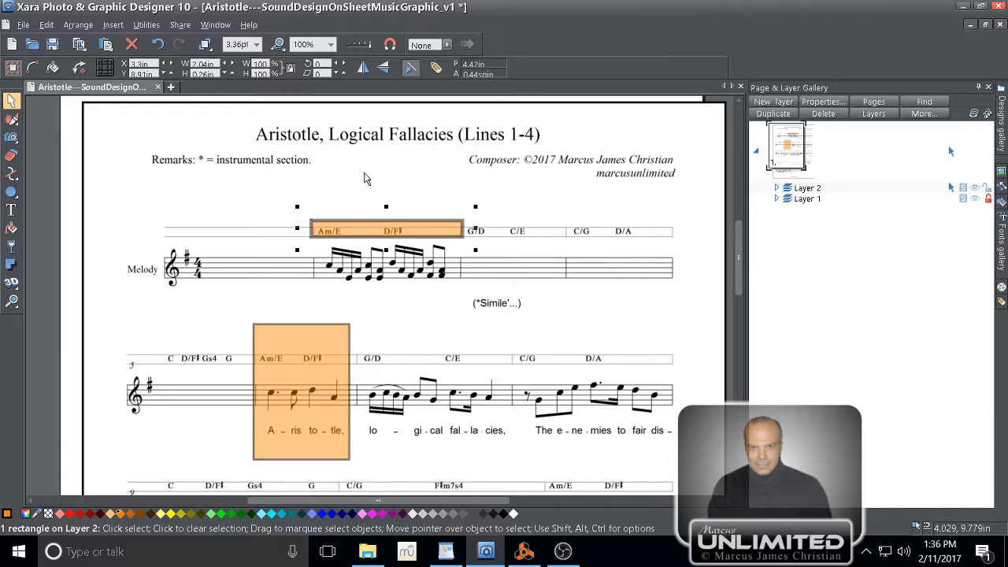
{"action": "left_click_drag", "start_coordinate": [419, 236], "coordinate": [421, 235]}
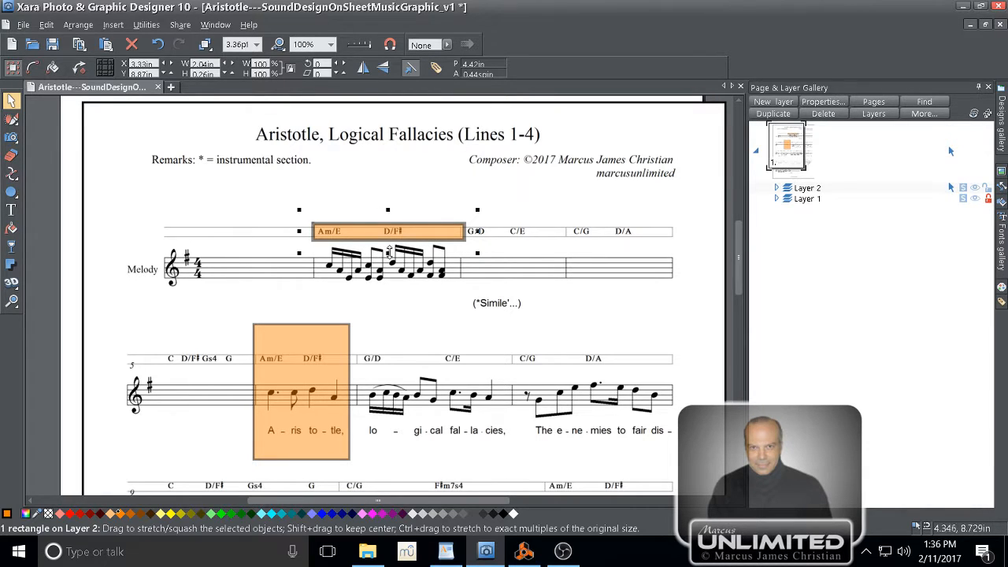
Step: Stretch the upper highlight down over the notes below the chord symbols, to about 0.94 in high, and deselect it
{"action": "left_click_drag", "start_coordinate": [387, 253], "coordinate": [392, 304]}
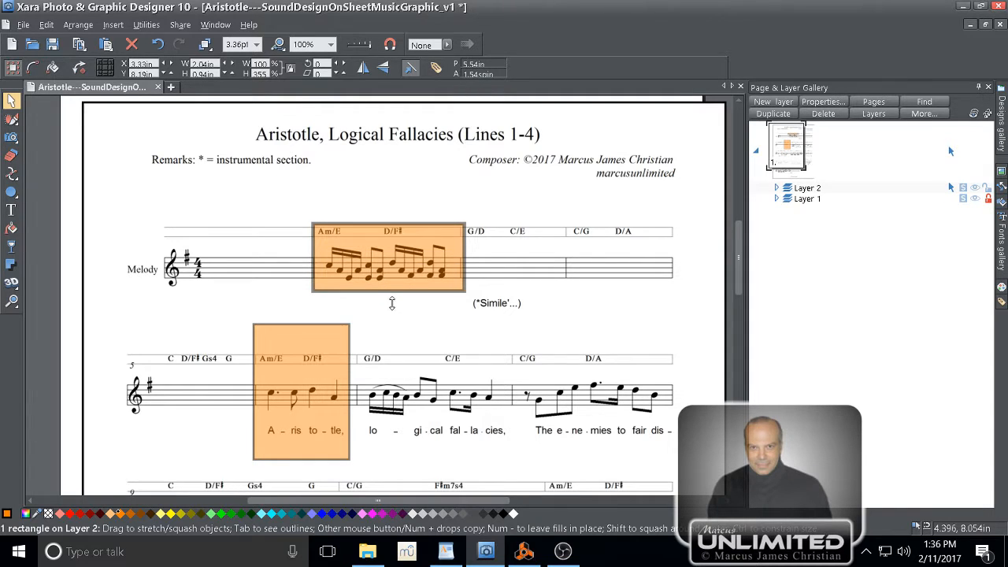
{"action": "key", "text": "Escape"}
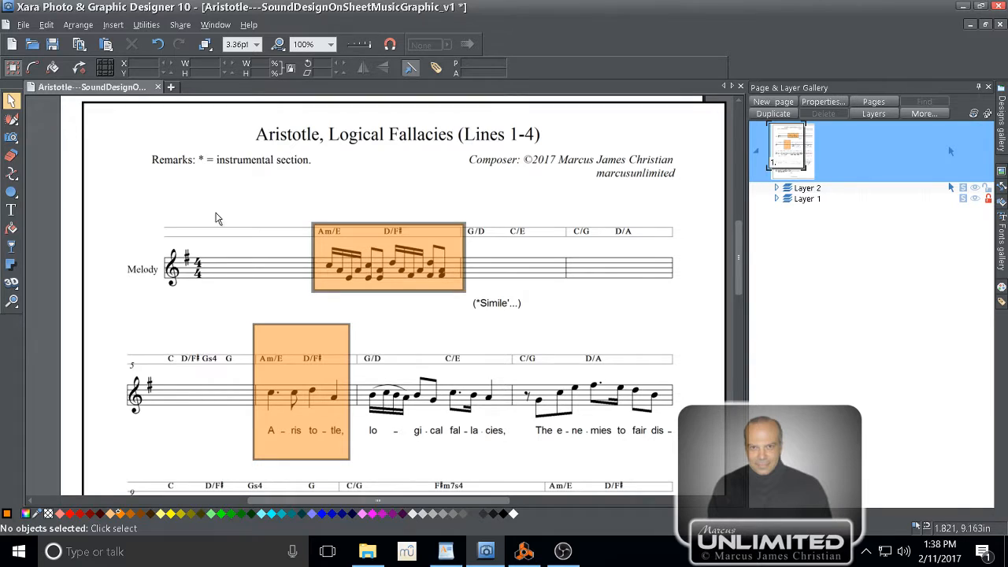
Step: Enlarge the upper highlight to about 4.76 by 1.41 in, covering the instrumental section through the staff's end and the "(*Simile'...)" marking
{"action": "left_click", "coordinate": [455, 263]}
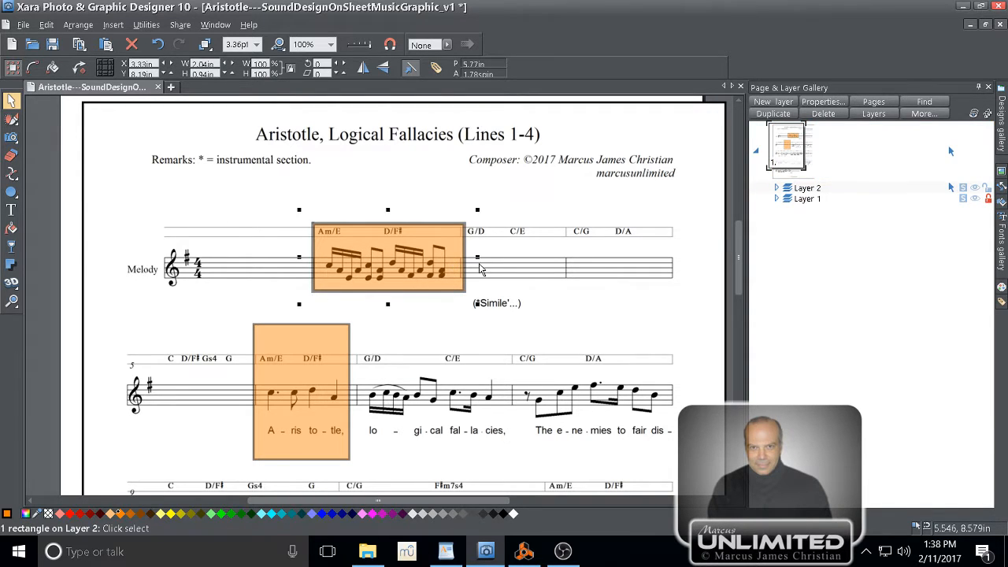
{"action": "left_click_drag", "start_coordinate": [464, 257], "coordinate": [690, 267]}
{"action": "left_click", "coordinate": [501, 285]}
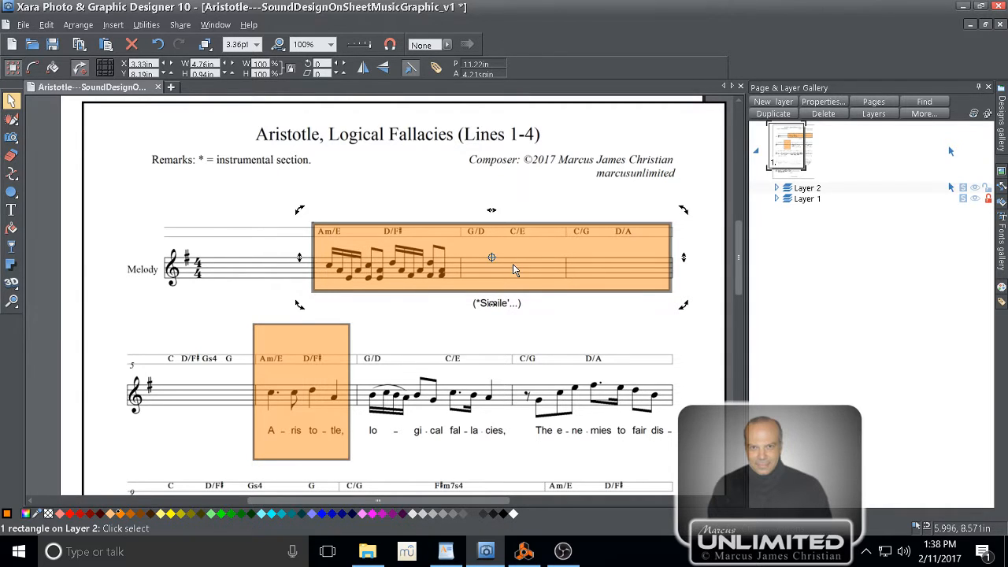
{"action": "left_click_drag", "start_coordinate": [513, 264], "coordinate": [523, 242]}
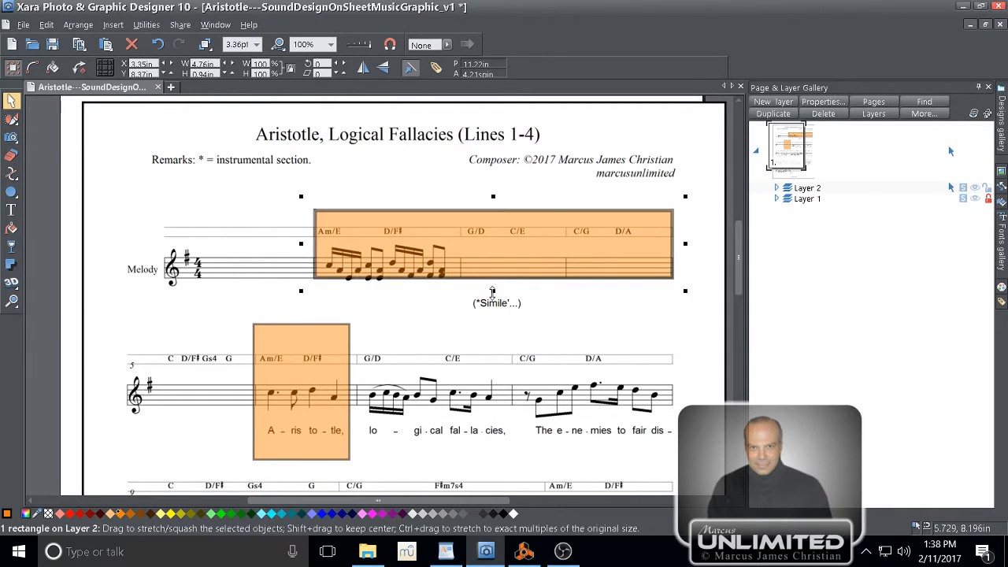
{"action": "left_click_drag", "start_coordinate": [494, 285], "coordinate": [493, 328]}
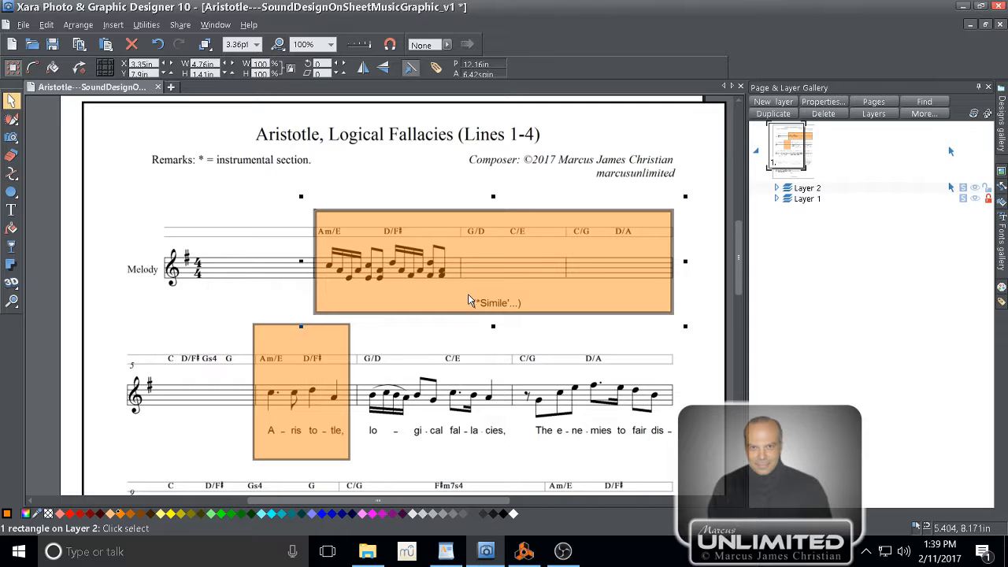
{"action": "left_click", "coordinate": [403, 202]}
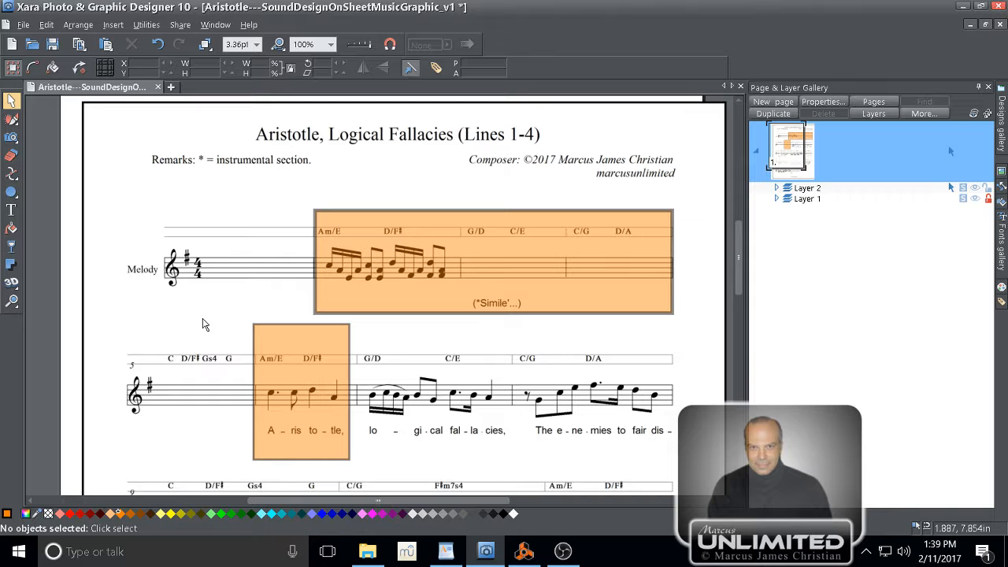
Step: Widen the lower highlight to about 3.33 in so it covers "Aristotle, logical fallacies", then switch to Reason
{"action": "left_click", "coordinate": [344, 334]}
{"action": "left_click_drag", "start_coordinate": [358, 391], "coordinate": [504, 394]}
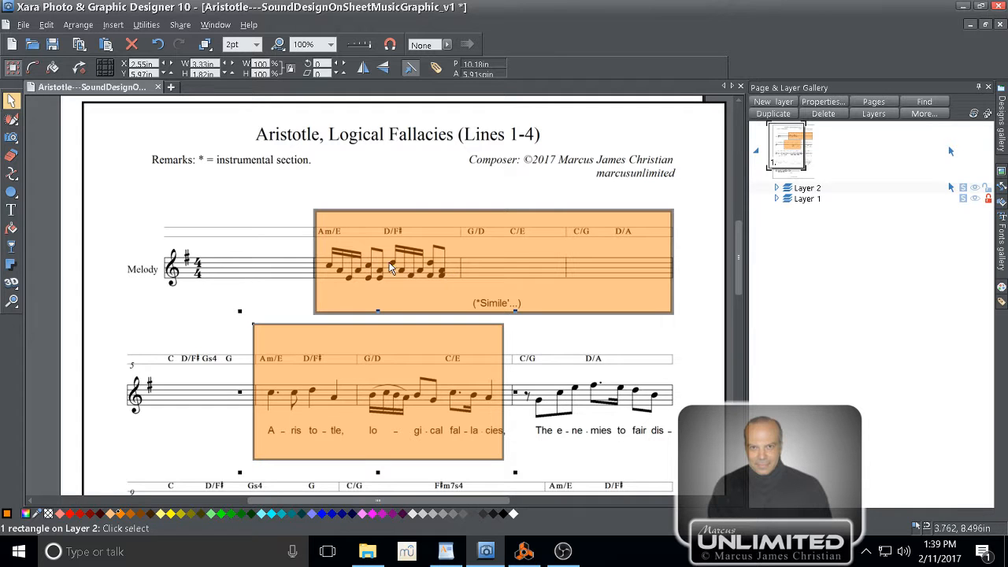
{"action": "left_click", "coordinate": [527, 554]}
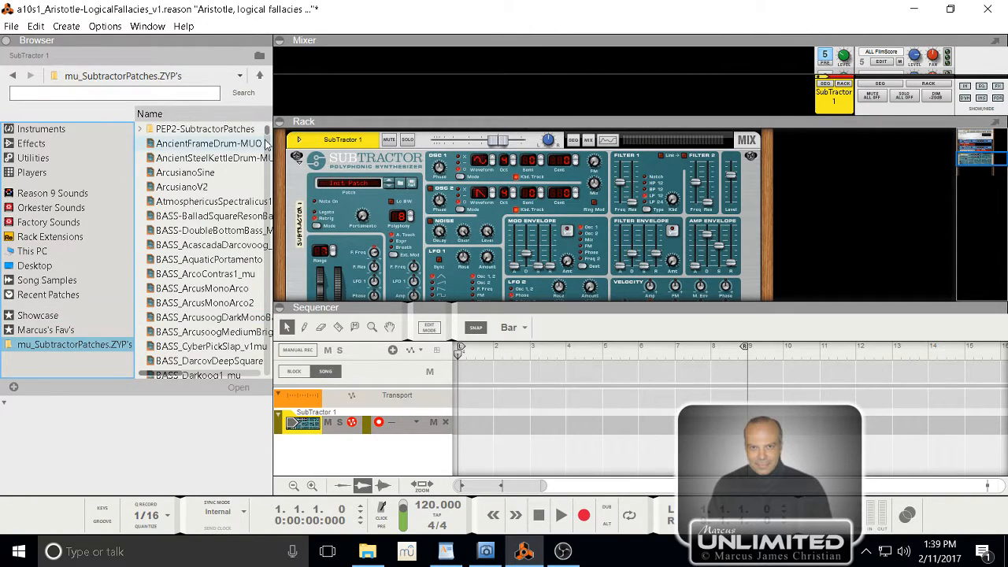
Step: Search the mu_SubtractorPatches.ZYP's folder for patches matching "minim"
{"action": "mouse_move", "coordinate": [267, 134]}
{"action": "left_mouse_down"}
{"action": "mouse_move", "coordinate": [267, 246]}
{"action": "mouse_move", "coordinate": [268, 130]}
{"action": "left_mouse_up"}
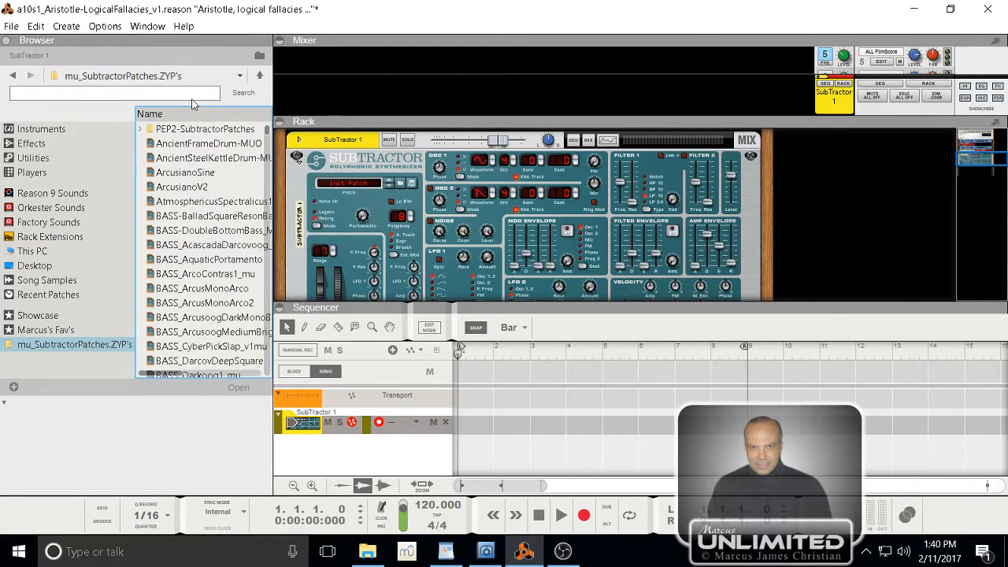
{"action": "left_click", "coordinate": [159, 95]}
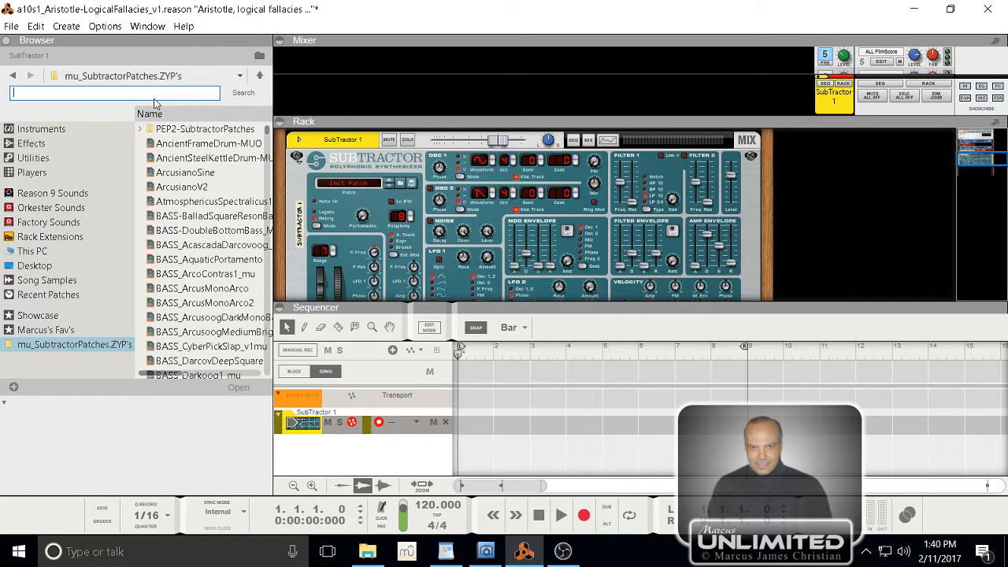
{"action": "type", "text": "minim"}
{"action": "key", "text": "Return"}
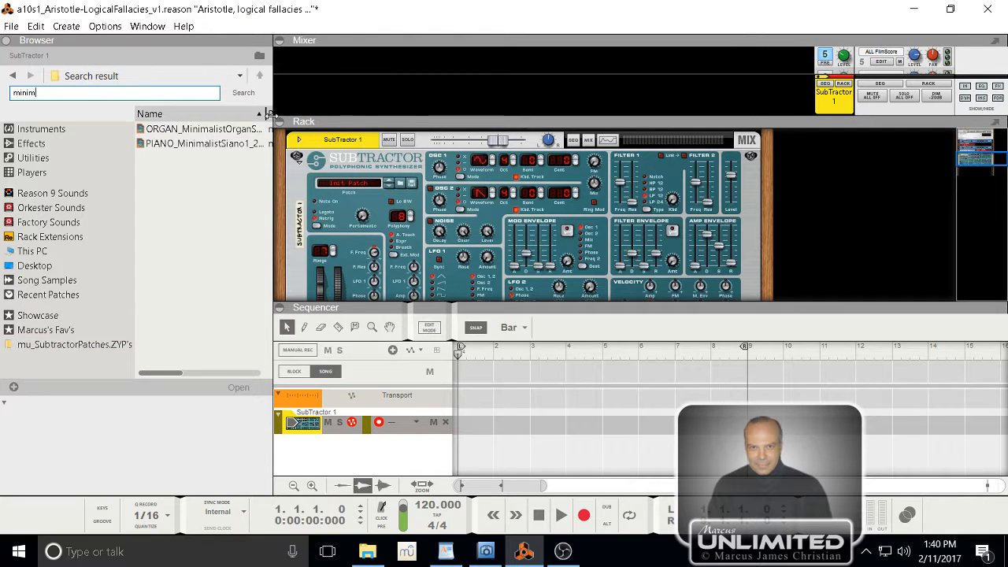
Step: Widen the browser, enlarge the rack area, and add the ORGAN_MinimalistOrganSynth_2010mu patch as a new device below SubTractor 1
{"action": "left_click_drag", "start_coordinate": [268, 114], "coordinate": [321, 127]}
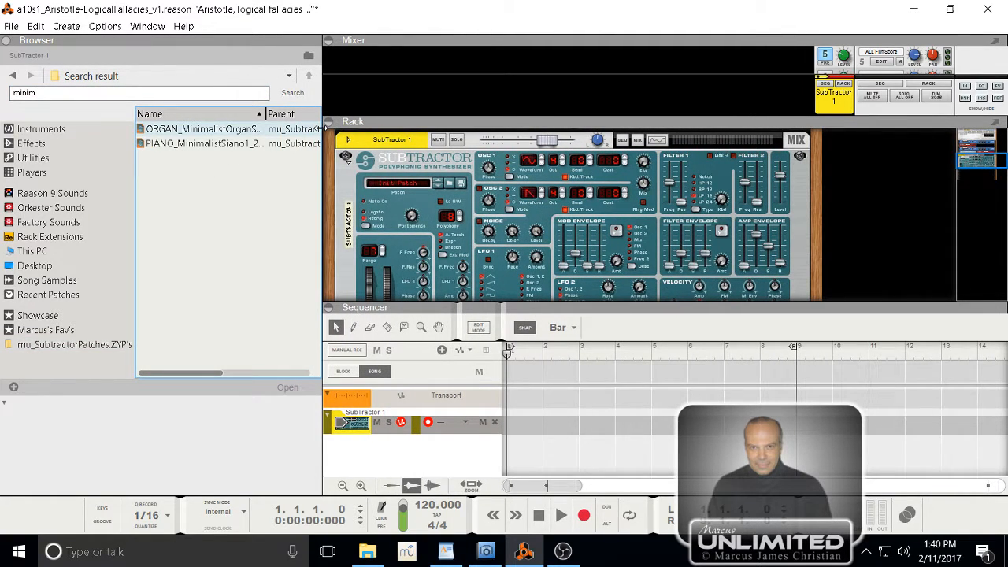
{"action": "left_click_drag", "start_coordinate": [581, 298], "coordinate": [581, 351]}
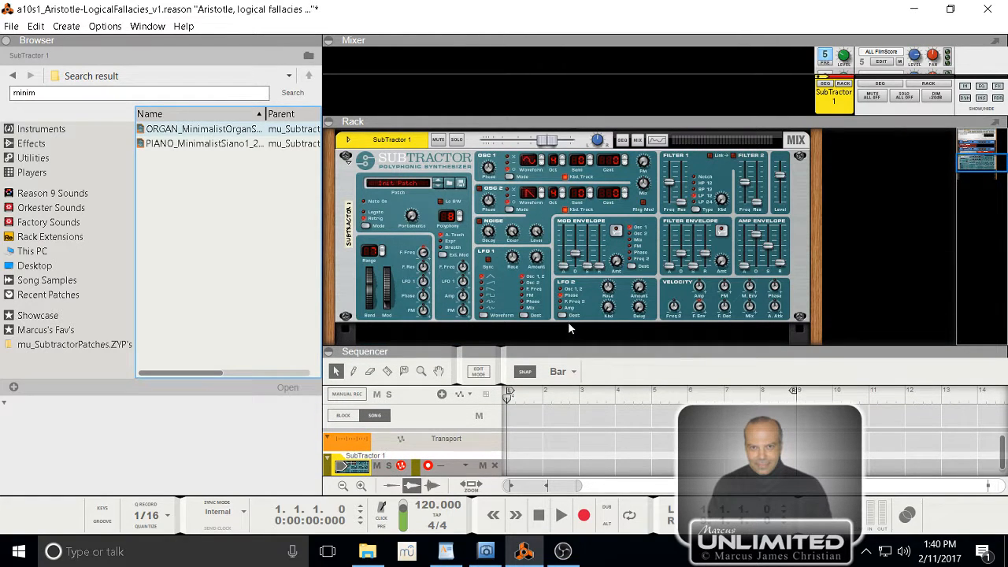
{"action": "left_click", "coordinate": [597, 326]}
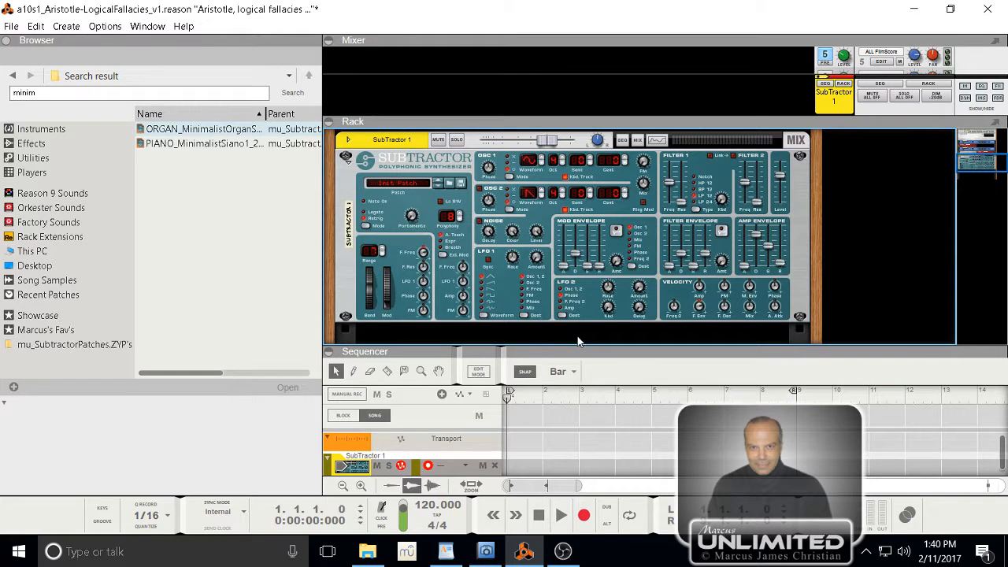
{"action": "scroll", "coordinate": [558, 237], "scroll_direction": "down", "scroll_amount": 3}
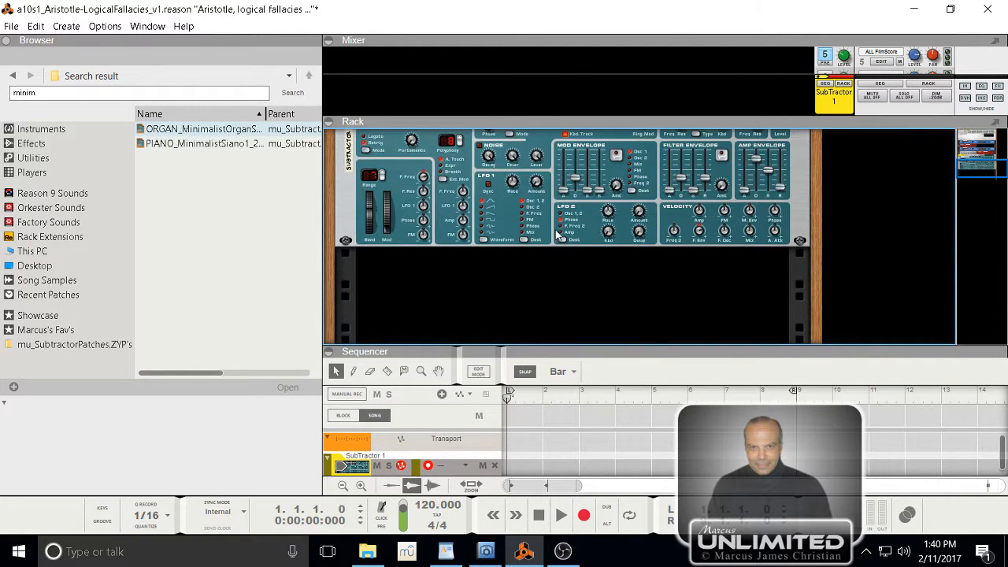
{"action": "left_click", "coordinate": [203, 131]}
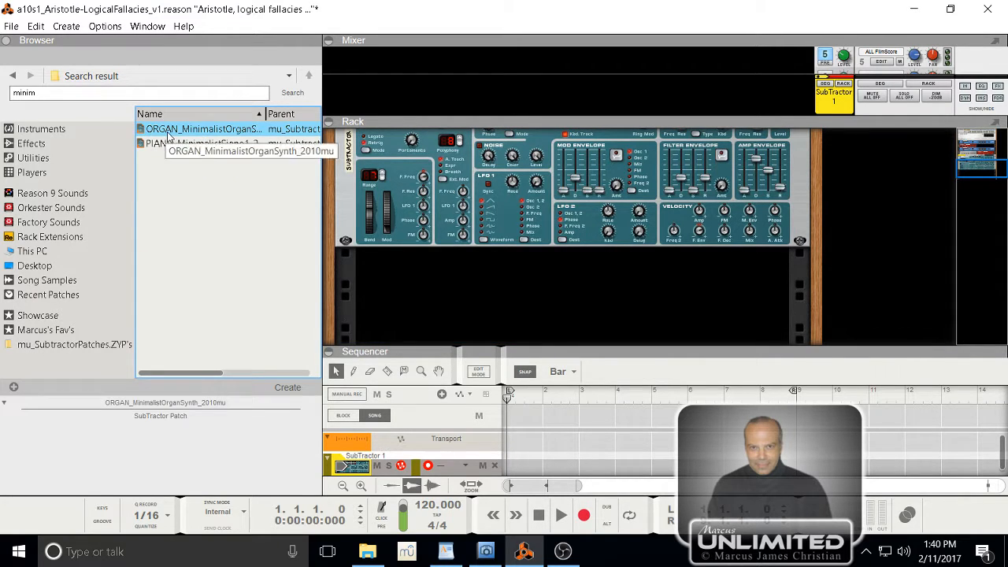
{"action": "left_click_drag", "start_coordinate": [167, 136], "coordinate": [569, 260]}
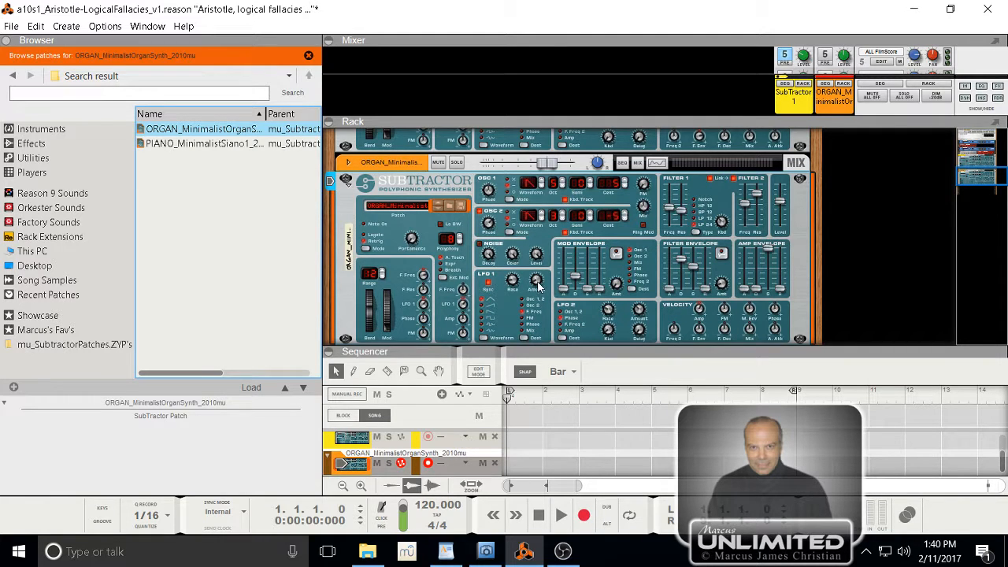
Step: Review the two highlighted sections of the sheet music in Xara Photo & Graphic Designer, then return to Reason
{"action": "mouse_move", "coordinate": [537, 286]}
{"action": "left_click_drag", "start_coordinate": [779, 351], "coordinate": [779, 355]}
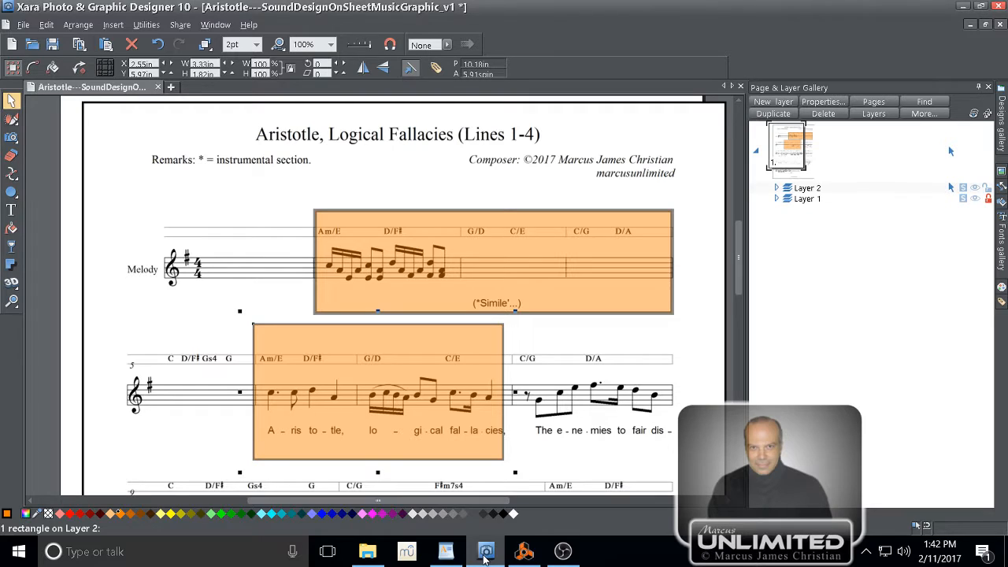
{"action": "left_click", "coordinate": [485, 553]}
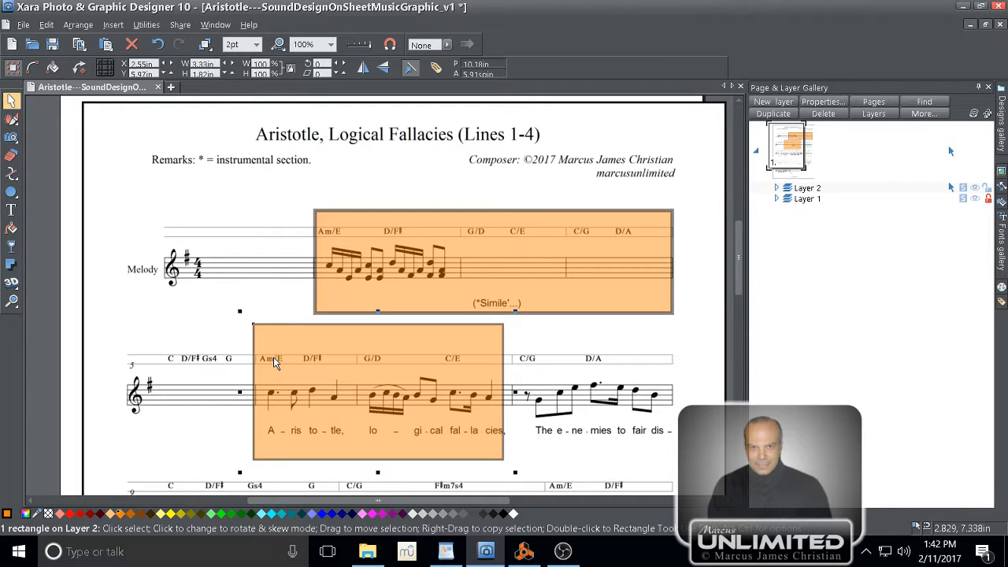
{"action": "left_click", "coordinate": [524, 551]}
Step: Add a SubTractor Analog Synthesizer below the organ device and reset it to its initial patch
{"action": "scroll", "coordinate": [590, 331], "scroll_direction": "down", "scroll_amount": 5}
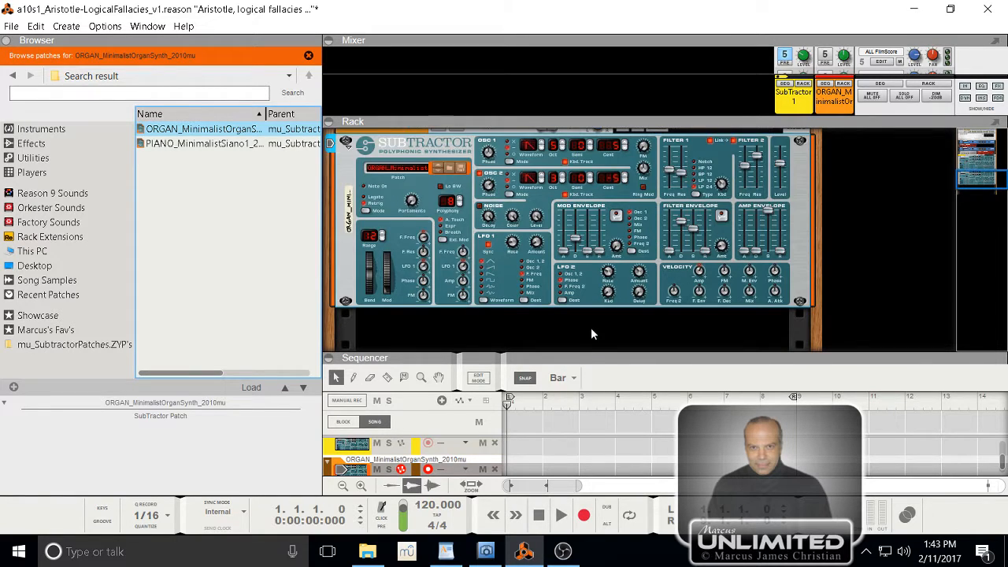
{"action": "left_click", "coordinate": [26, 132]}
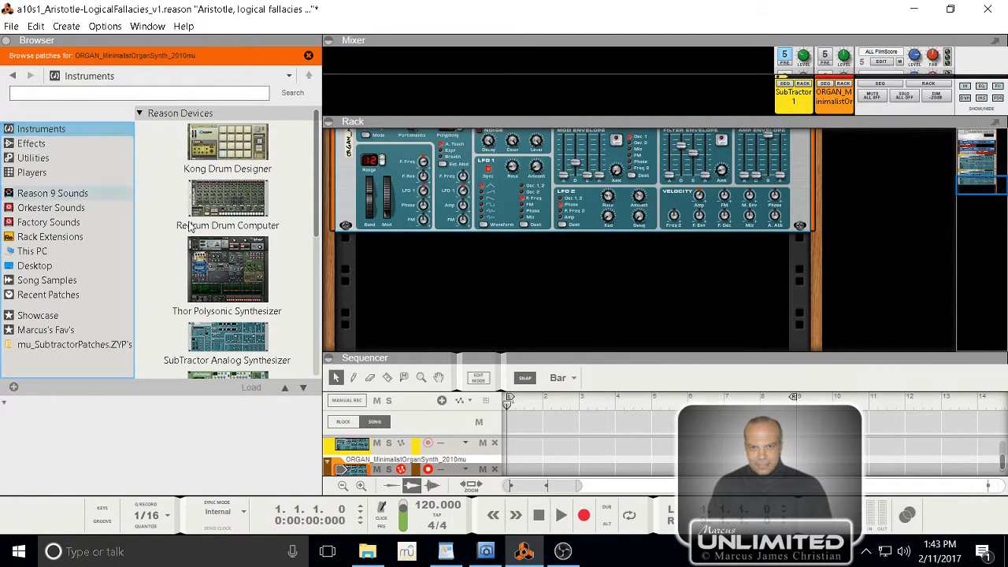
{"action": "left_click", "coordinate": [214, 343]}
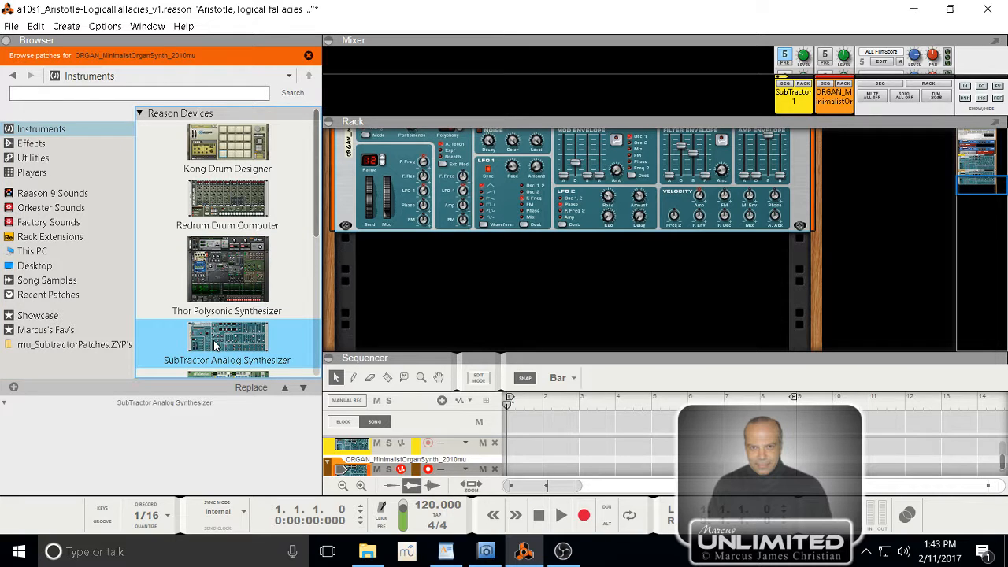
{"action": "mouse_move", "coordinate": [214, 343]}
{"action": "left_mouse_down"}
{"action": "mouse_move", "coordinate": [388, 261]}
{"action": "mouse_move", "coordinate": [460, 246]}
{"action": "mouse_move", "coordinate": [474, 256]}
{"action": "left_mouse_up"}
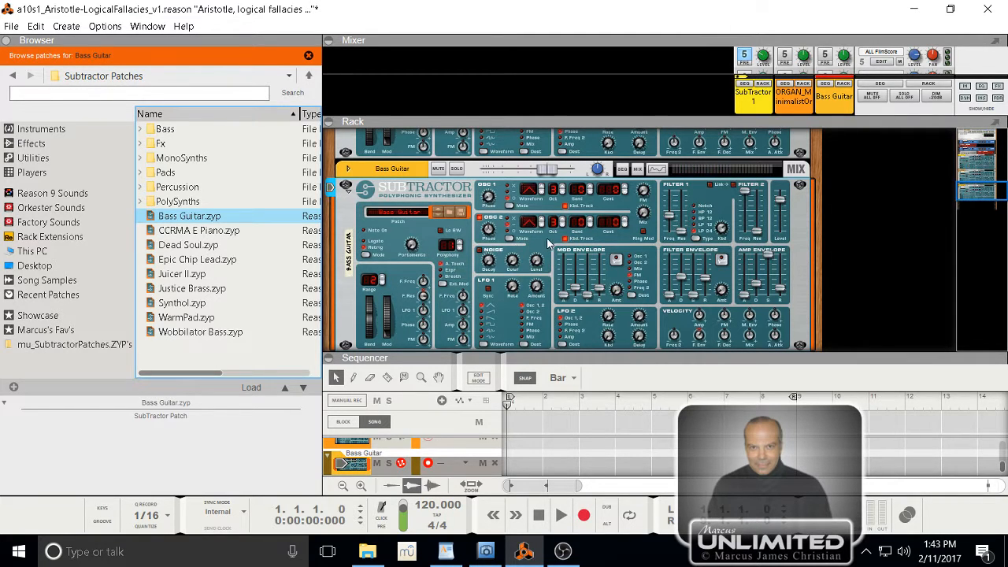
{"action": "right_click", "coordinate": [549, 242]}
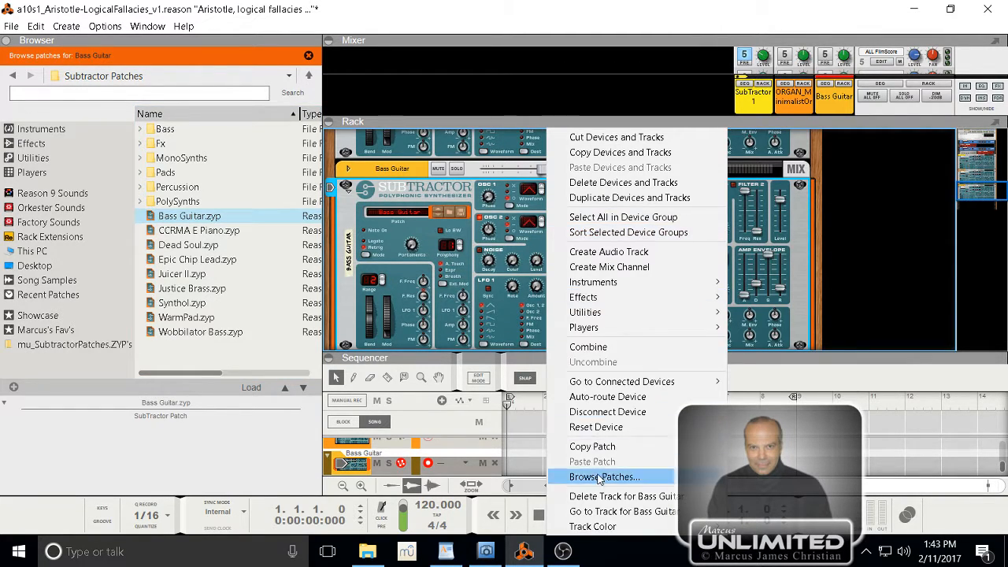
{"action": "left_click", "coordinate": [596, 427]}
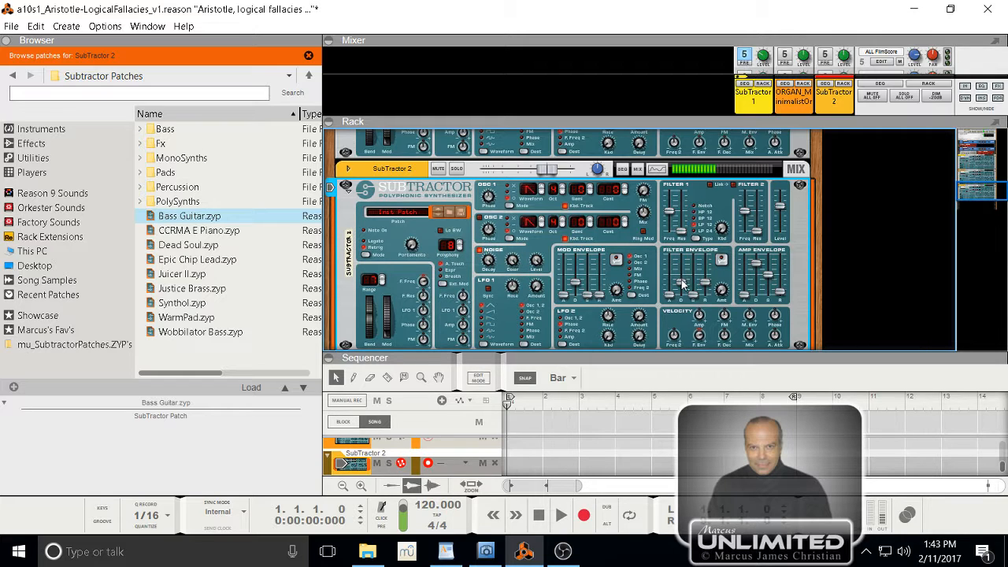
Step: Raise the new SubTractor's Filter Envelope decay and Amp Envelope attack
{"action": "left_click_drag", "start_coordinate": [683, 284], "coordinate": [680, 272]}
{"action": "left_click_drag", "start_coordinate": [746, 296], "coordinate": [750, 289]}
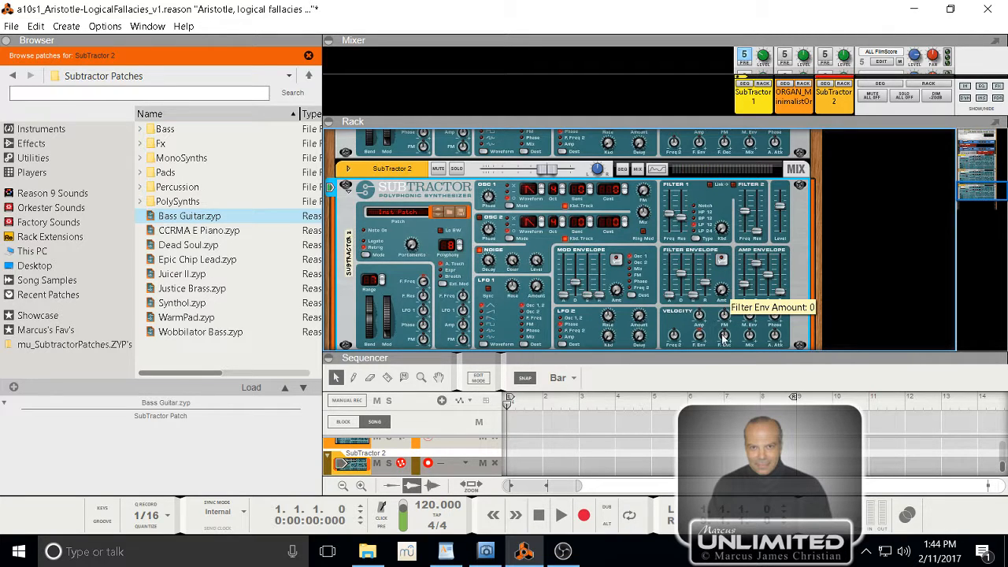
Step: Turn on Osc 2, keeping its octave at 4, and set the Osc 1 octave to 5
{"action": "left_click_drag", "start_coordinate": [722, 353], "coordinate": [731, 318]}
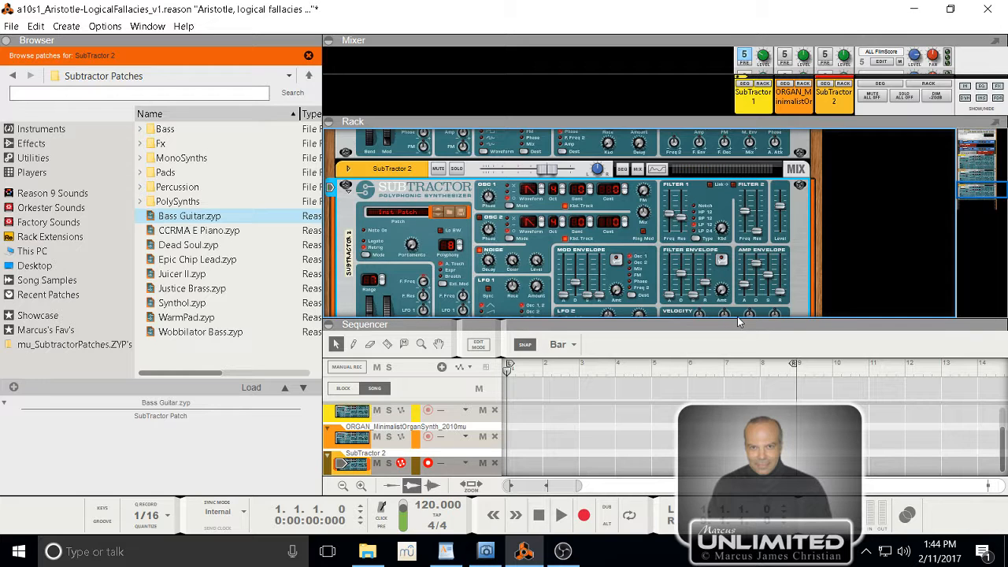
{"action": "scroll", "coordinate": [732, 314], "scroll_direction": "down", "scroll_amount": 2}
{"action": "scroll", "coordinate": [738, 329], "scroll_direction": "down", "scroll_amount": 1}
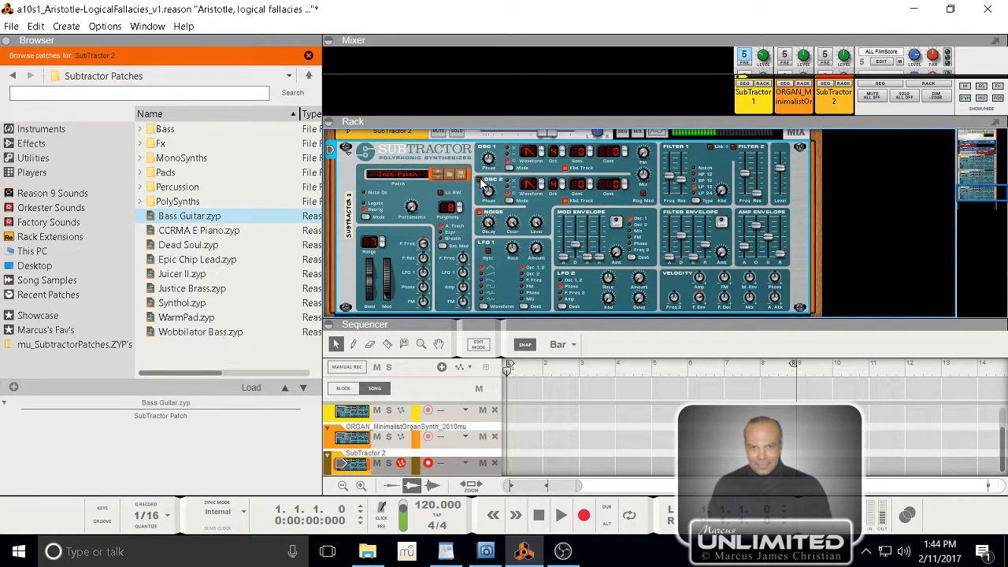
{"action": "left_click_drag", "start_coordinate": [561, 182], "coordinate": [561, 186]}
{"action": "left_click_drag", "start_coordinate": [563, 152], "coordinate": [562, 156]}
{"action": "left_click", "coordinate": [562, 188]}
Step: Set the Mod Envelope decay to 60 with inversion on, and raise the Filter 1 frequency slightly above 42
{"action": "mouse_move", "coordinate": [615, 250]}
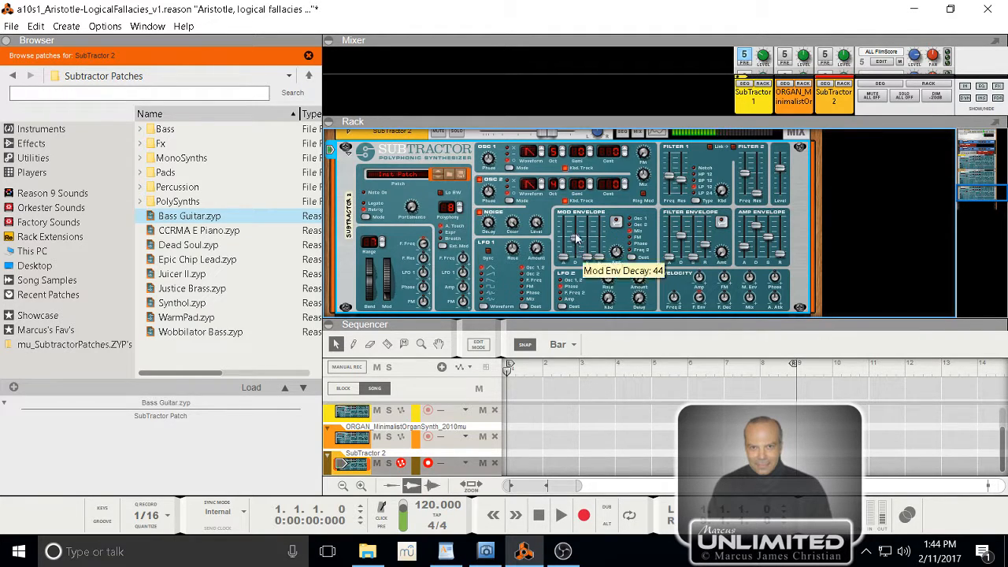
{"action": "left_click_drag", "start_coordinate": [575, 256], "coordinate": [577, 242]}
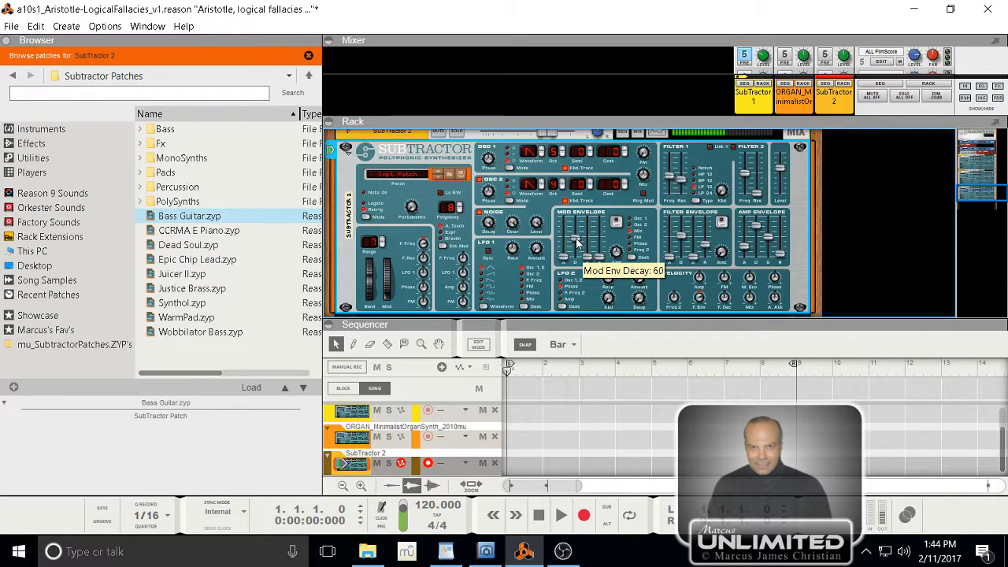
{"action": "left_click", "coordinate": [616, 224]}
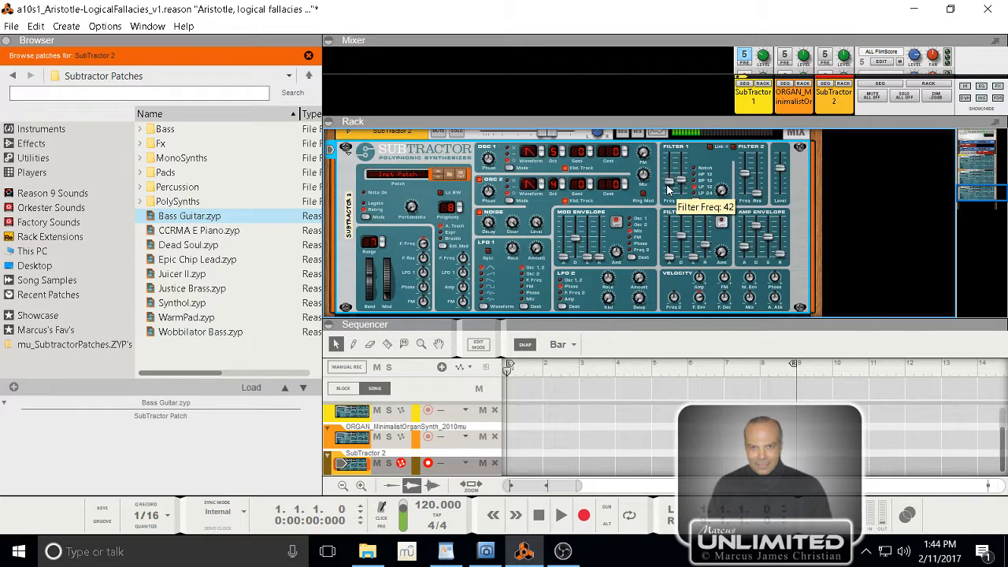
{"action": "left_click_drag", "start_coordinate": [680, 188], "coordinate": [670, 174]}
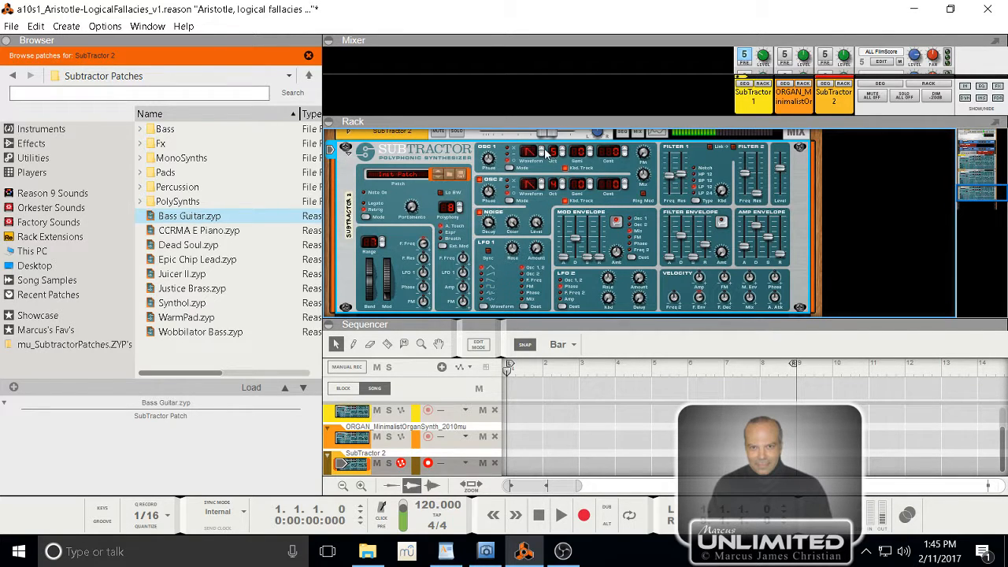
Step: Set the Osc 1 waveform to triangle and, after trying square and triangle on Osc 2, return Osc 2 to sawtooth
{"action": "left_click", "coordinate": [540, 152]}
{"action": "left_click", "coordinate": [540, 186]}
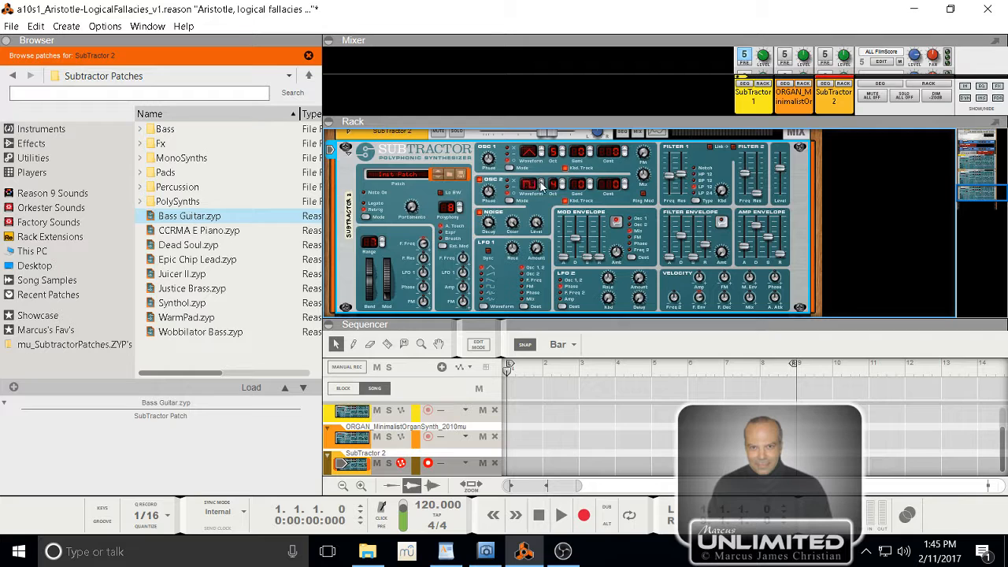
{"action": "left_click", "coordinate": [541, 186]}
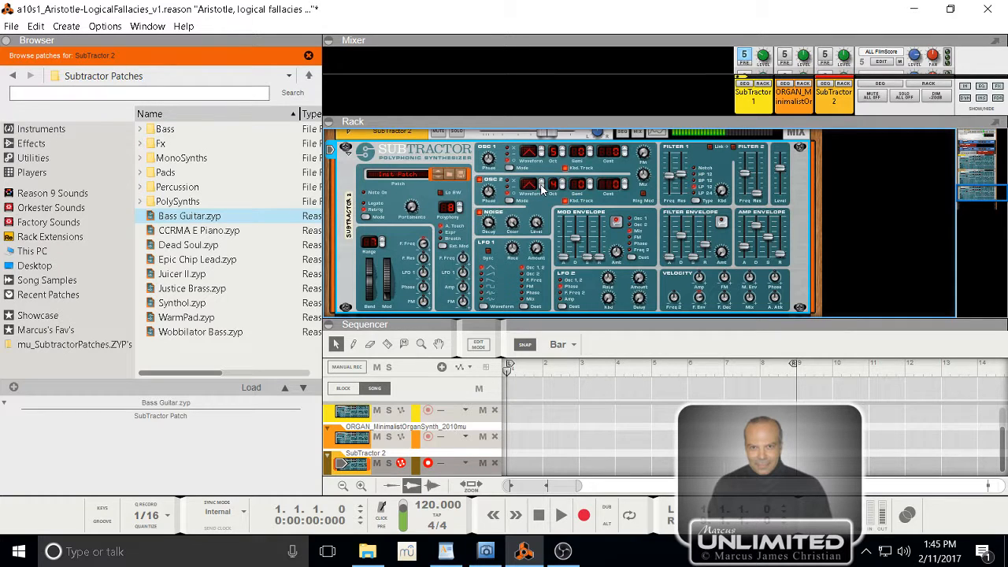
{"action": "left_click", "coordinate": [541, 187]}
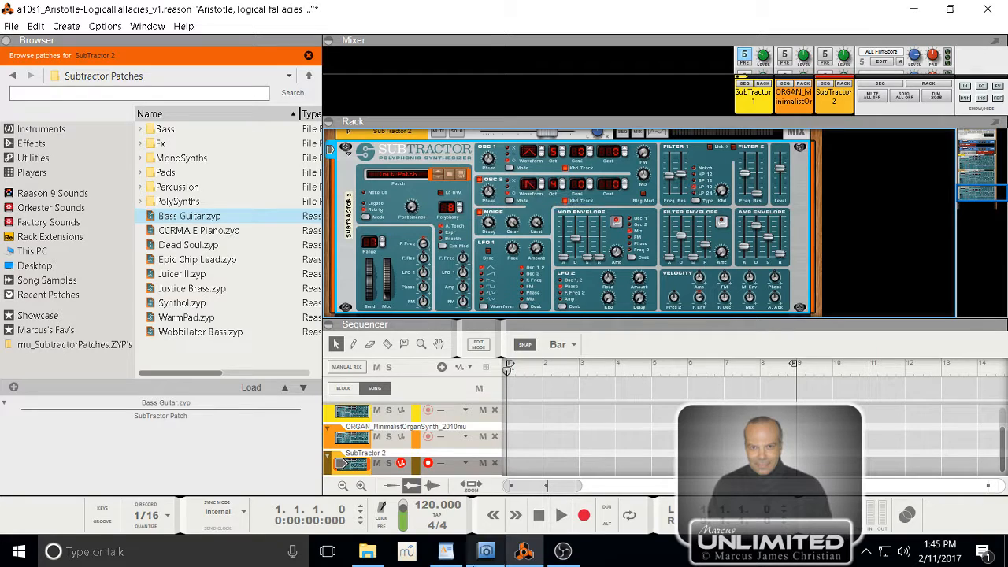
Step: Check the highlighted sheet music in Xara Photo & Graphic Designer, then raise the SubTractor's Amp Envelope release in Reason
{"action": "left_click", "coordinate": [484, 555]}
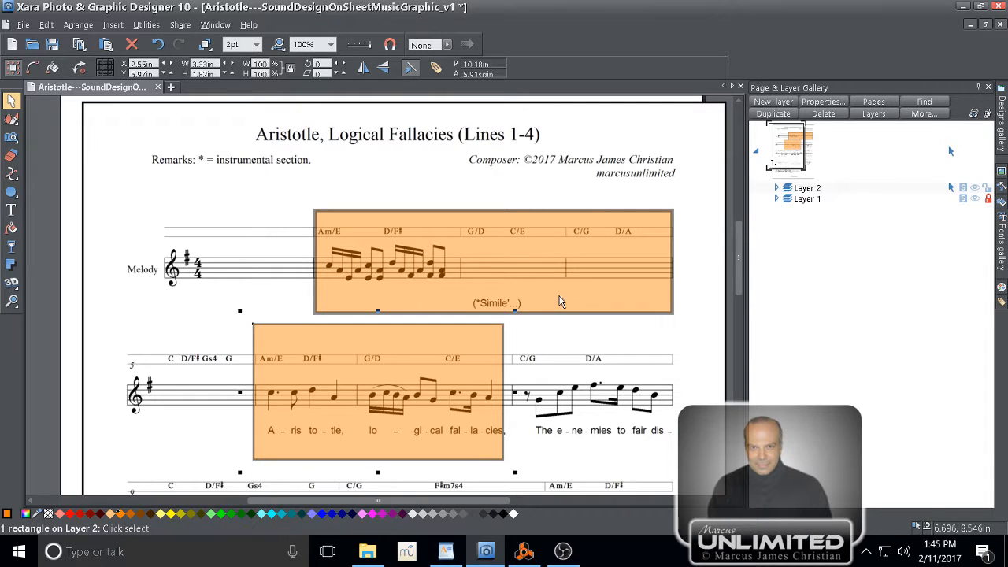
{"action": "left_click", "coordinate": [524, 552]}
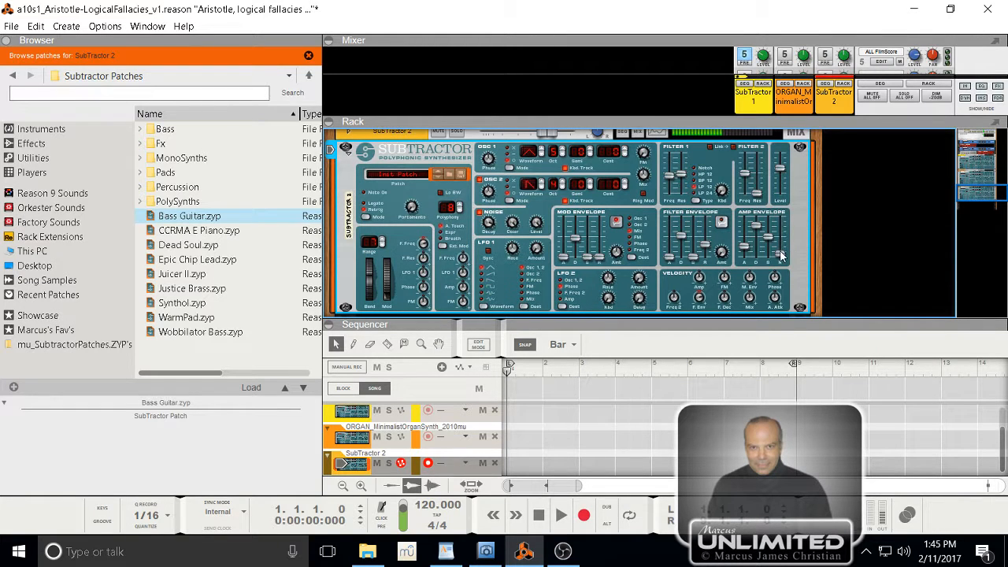
{"action": "left_click_drag", "start_coordinate": [781, 256], "coordinate": [776, 228]}
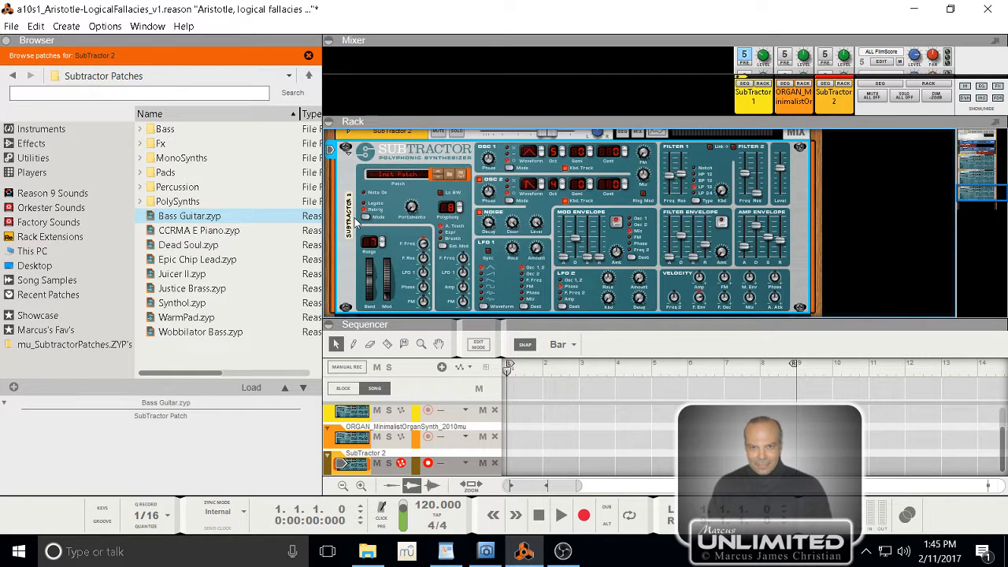
Step: Rename the SubTractor 2 device as "Aristotle"
{"action": "double_click", "coordinate": [348, 223]}
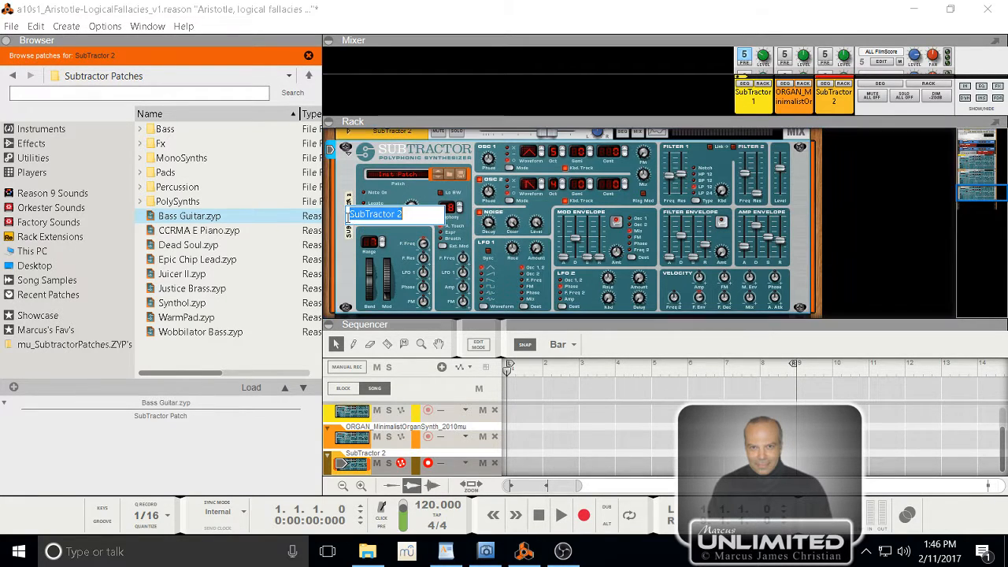
{"action": "type", "text": "Aristotle"}
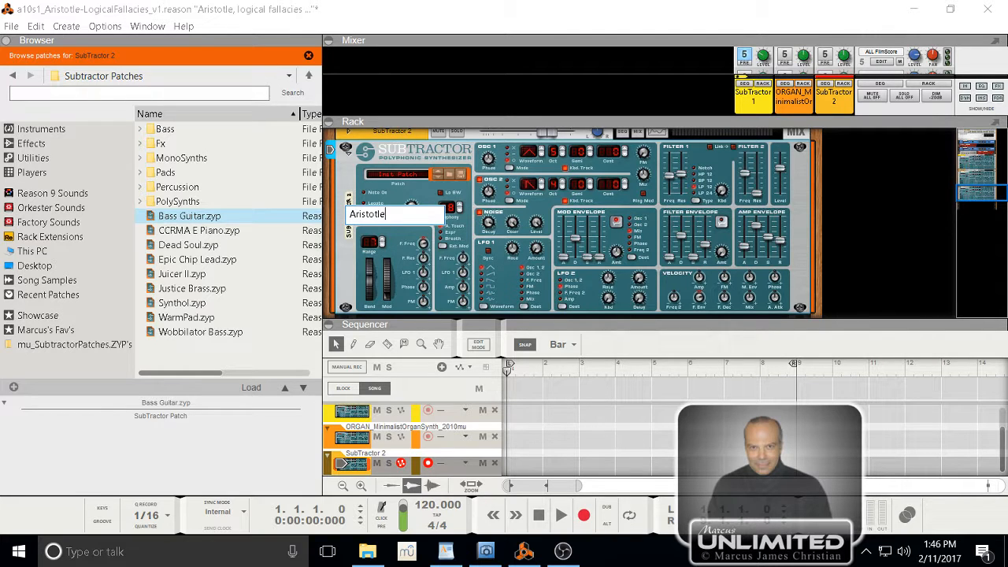
{"action": "key", "text": "Return"}
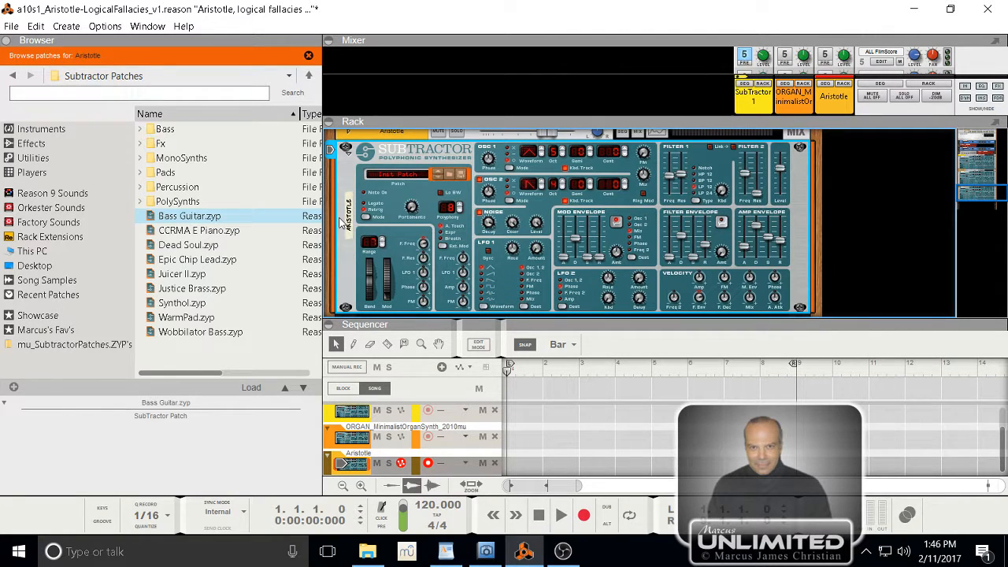
Step: Look over the song's lyrics in WordPad, then return to Reason
{"action": "left_click", "coordinate": [453, 555]}
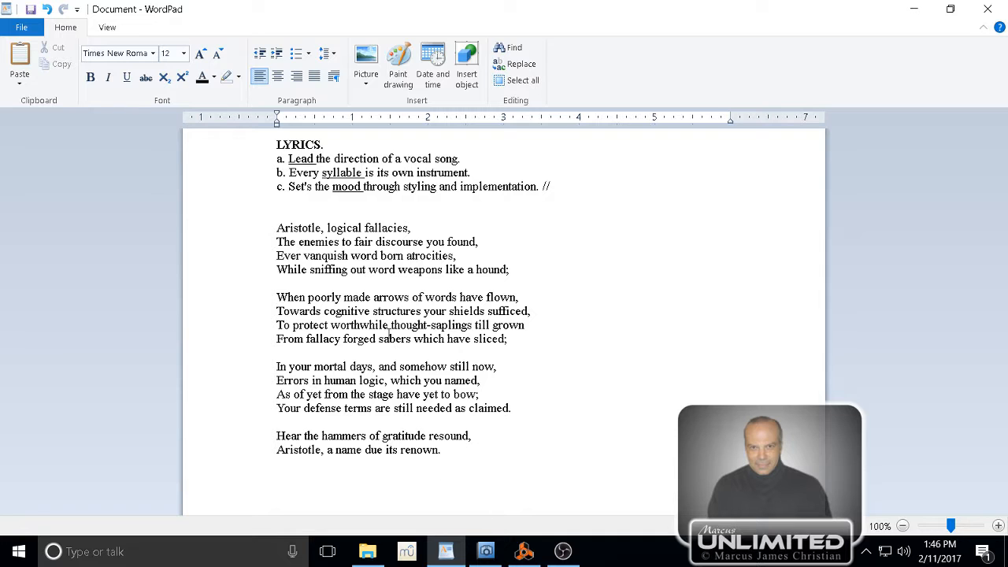
{"action": "left_click", "coordinate": [523, 551]}
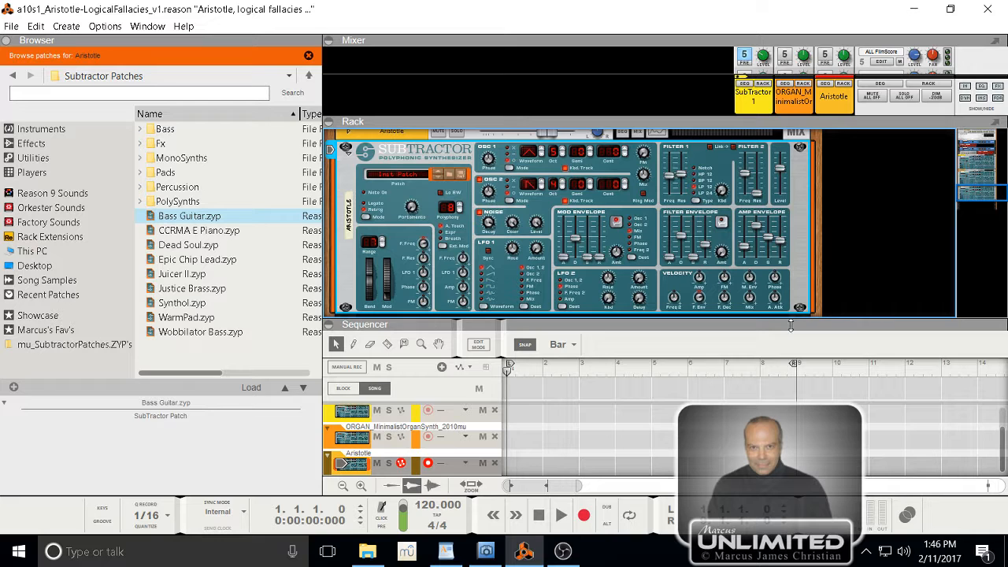
Step: Set the Filter 1 frequency of the Aristotle SubTractor to 48
{"action": "left_click_drag", "start_coordinate": [791, 324], "coordinate": [790, 352]}
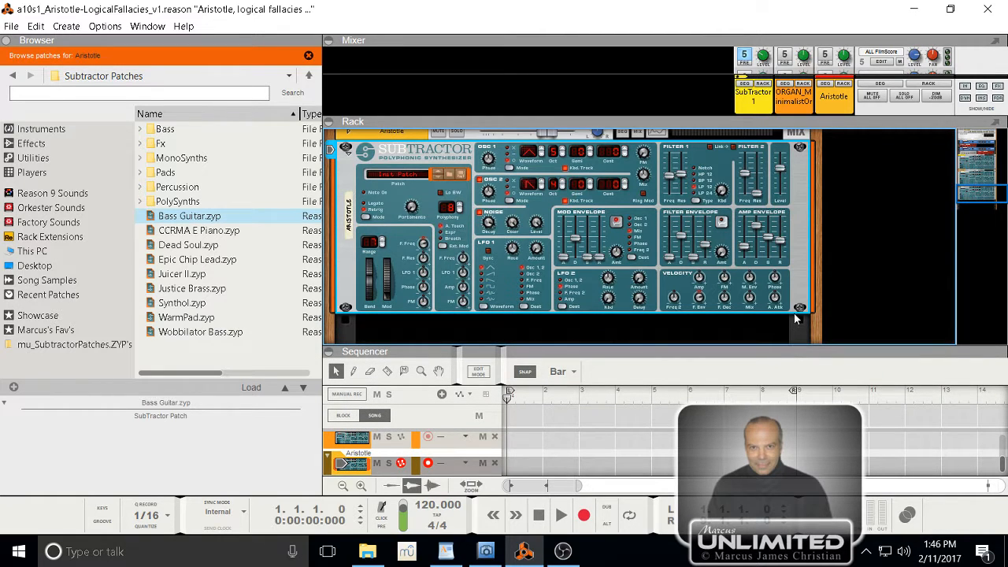
{"action": "scroll", "coordinate": [797, 253], "scroll_direction": "up", "scroll_amount": 2}
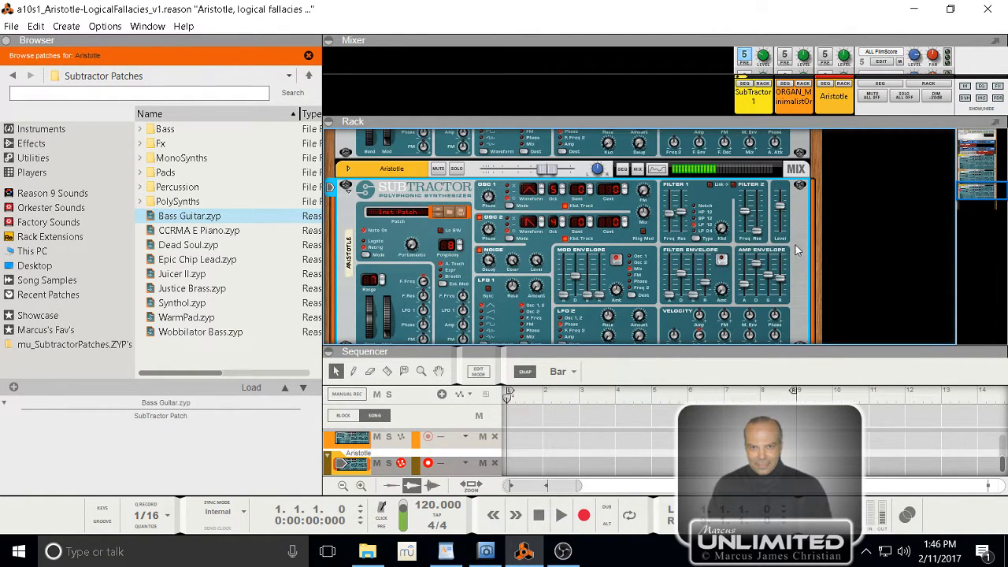
{"action": "left_click_drag", "start_coordinate": [840, 122], "coordinate": [836, 240]}
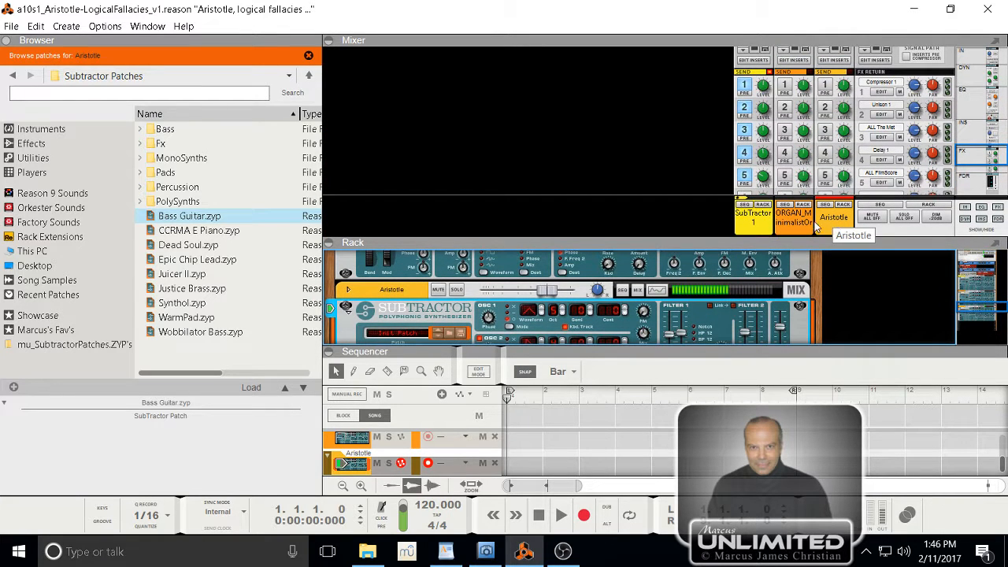
{"action": "scroll", "coordinate": [585, 303], "scroll_direction": "down", "scroll_amount": 1}
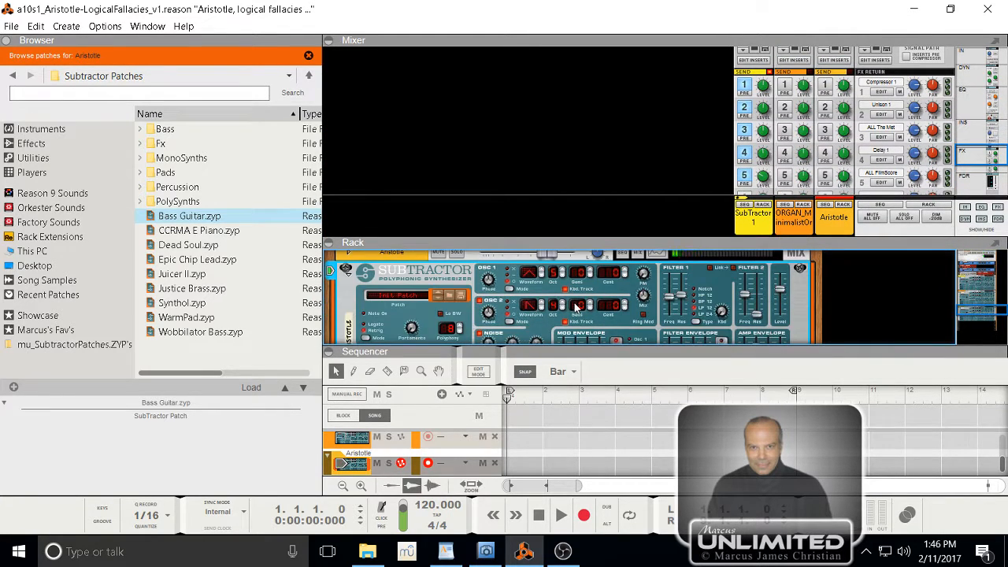
{"action": "scroll", "coordinate": [579, 308], "scroll_direction": "down", "scroll_amount": 1}
{"action": "left_click_drag", "start_coordinate": [577, 322], "coordinate": [577, 322]}
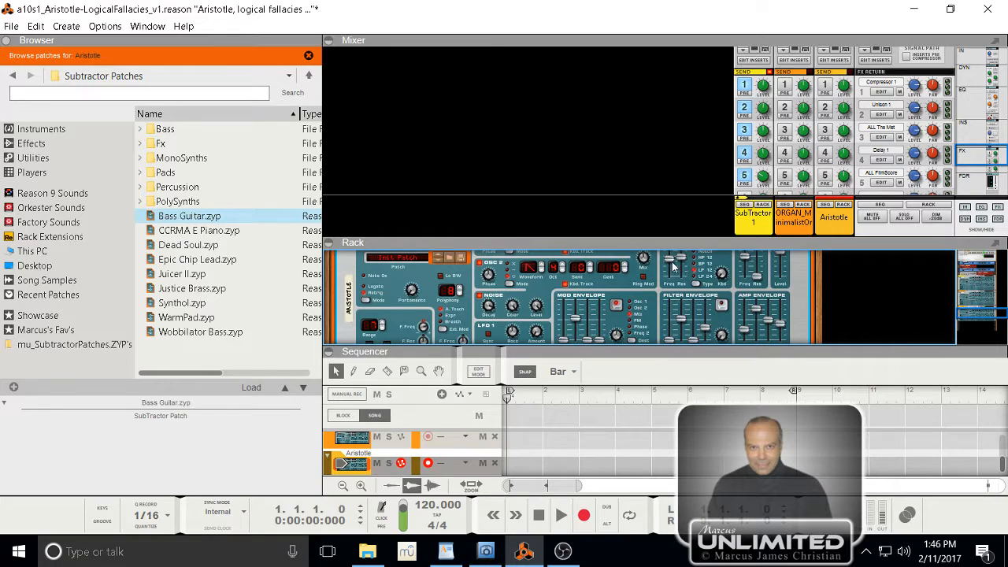
{"action": "left_click_drag", "start_coordinate": [671, 268], "coordinate": [671, 269]}
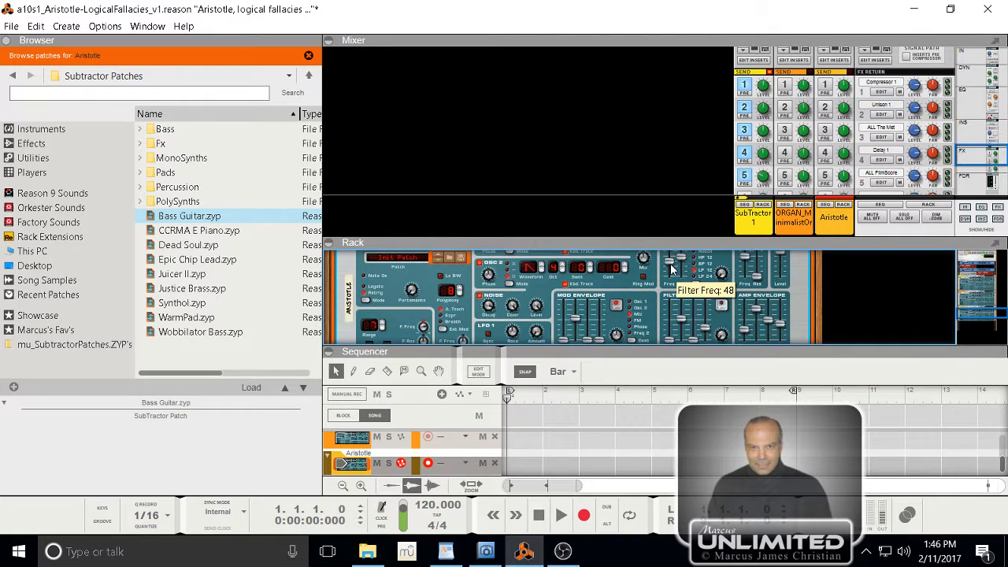
Step: Turn on FX sends 1 and 3 for the Aristotle mixer channel and adjust its FX3 send level
{"action": "left_click", "coordinate": [825, 85]}
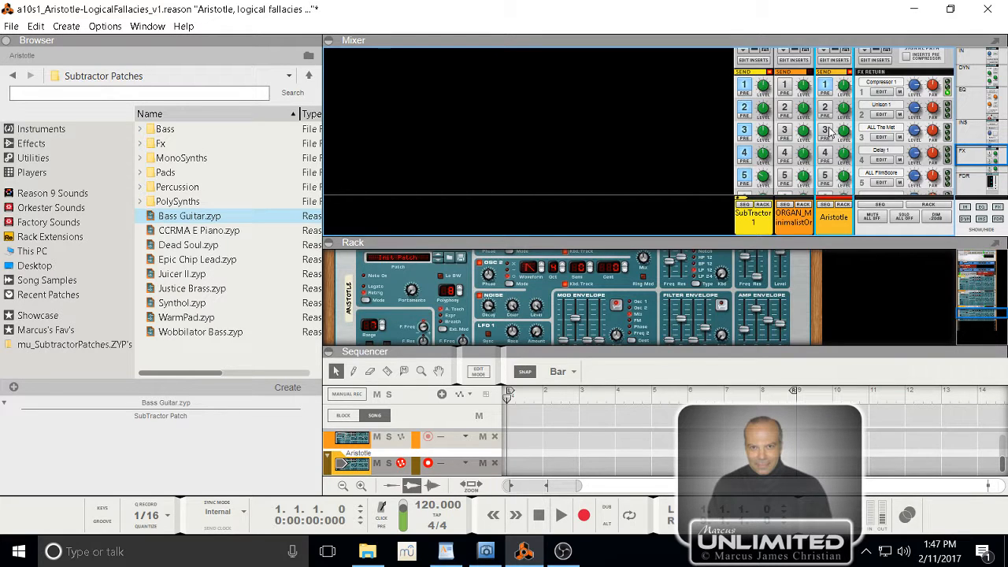
{"action": "left_click", "coordinate": [829, 131]}
{"action": "left_click", "coordinate": [826, 132]}
{"action": "left_click", "coordinate": [824, 132]}
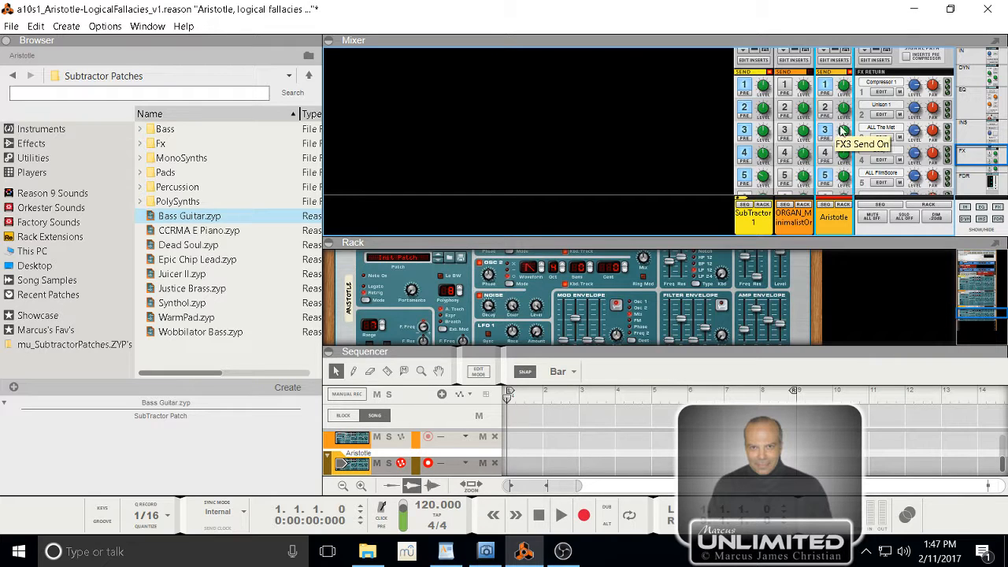
{"action": "left_click_drag", "start_coordinate": [842, 130], "coordinate": [845, 148]}
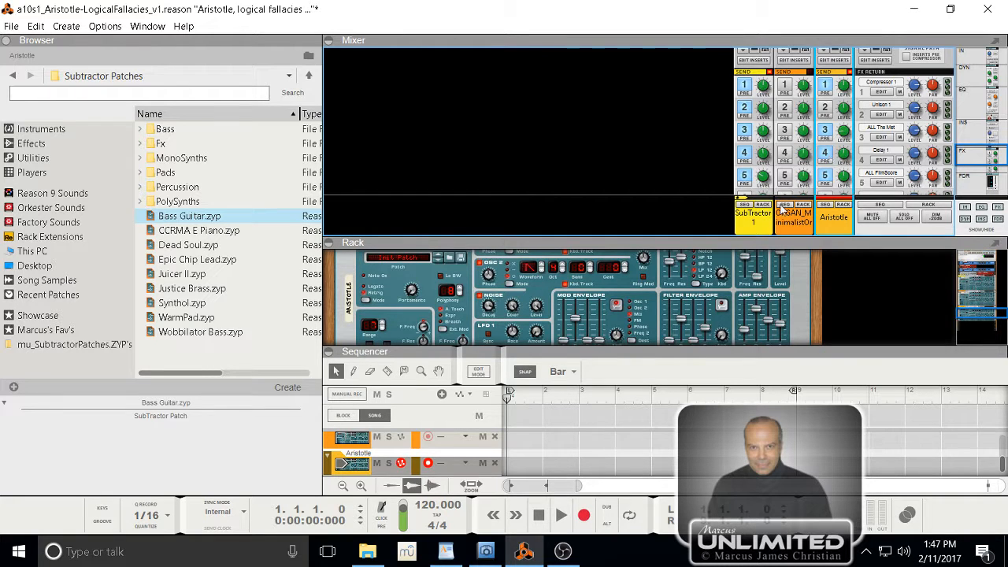
Step: Check the highlighted sheet music in Xara Photo & Graphic Designer, then rename the Aristotle SubTractor in Reason as "Aristotle 1"
{"action": "left_click", "coordinate": [488, 553]}
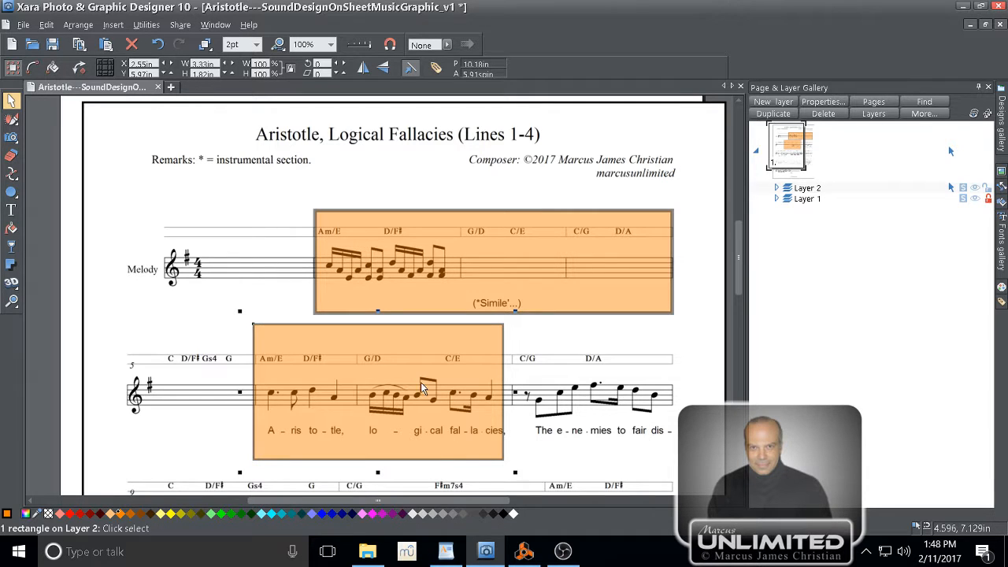
{"action": "left_click", "coordinate": [524, 550]}
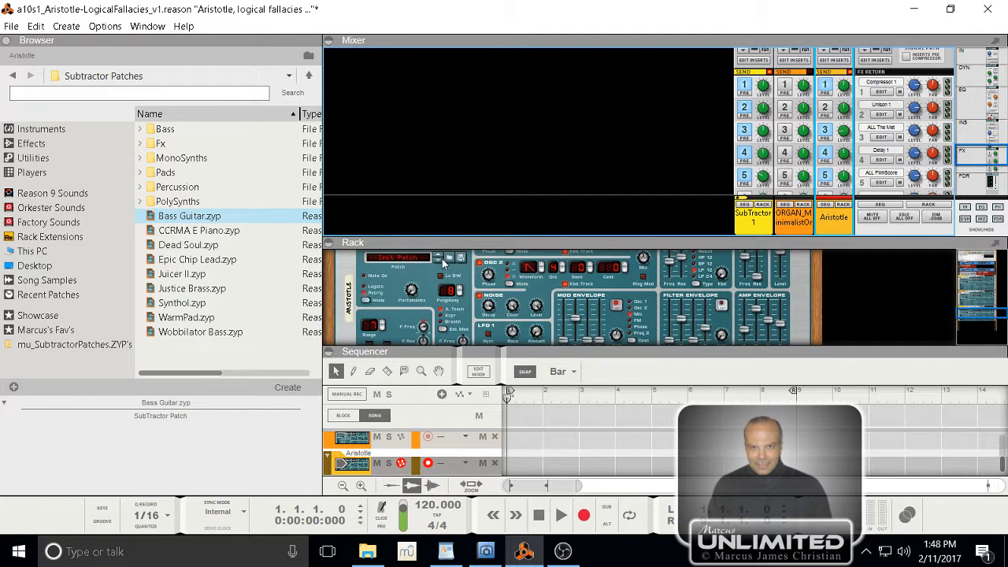
{"action": "left_click_drag", "start_coordinate": [524, 235], "coordinate": [532, 189]}
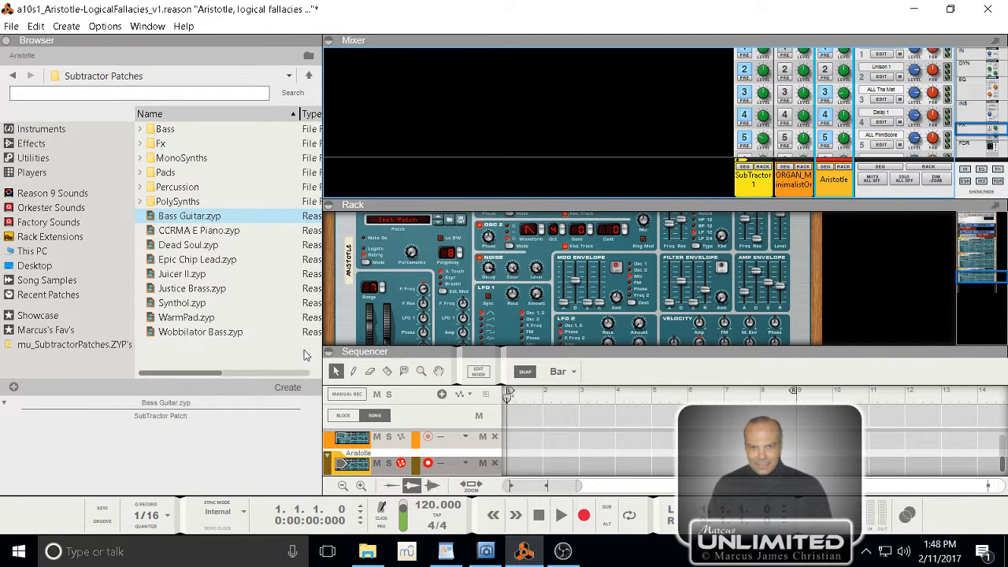
{"action": "double_click", "coordinate": [352, 263]}
{"action": "left_click", "coordinate": [388, 263]}
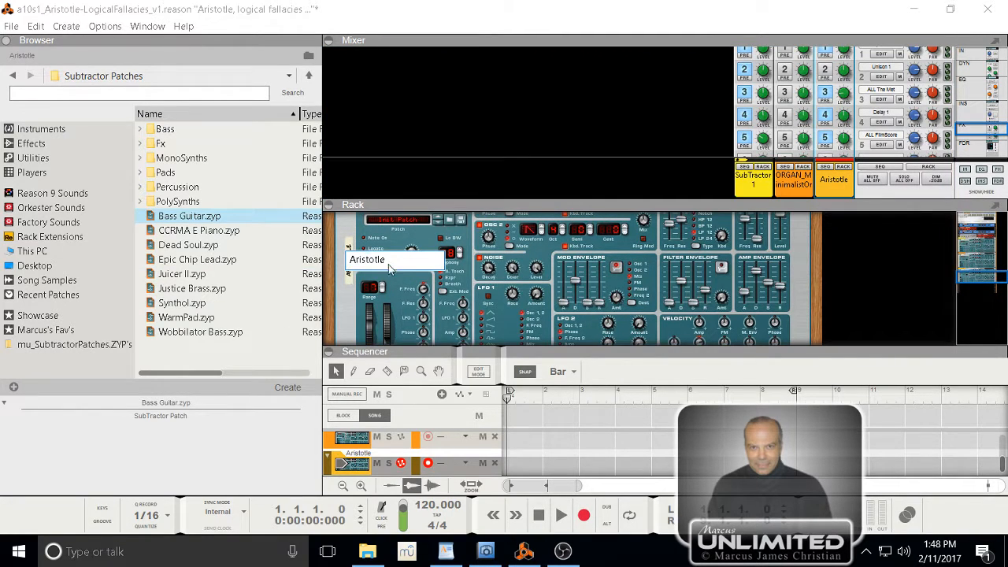
{"action": "type", "text": "1"}
{"action": "key", "text": "Return"}
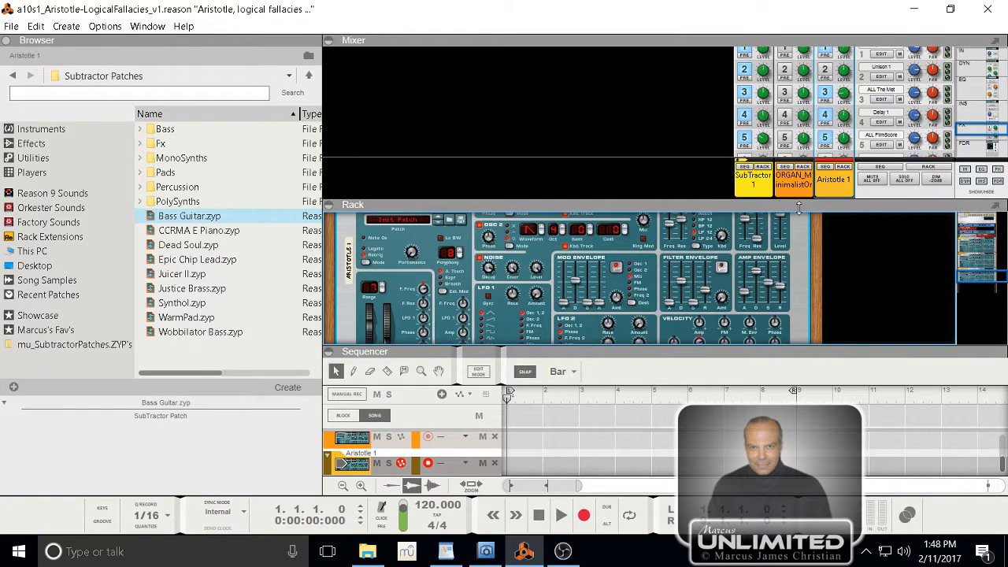
Step: Look over the mixer channels' FX sends, then review the highlighted lyric section in Xara and return to Reason
{"action": "left_click_drag", "start_coordinate": [799, 223], "coordinate": [799, 233]}
{"action": "scroll", "coordinate": [732, 96], "scroll_direction": "down", "scroll_amount": 2}
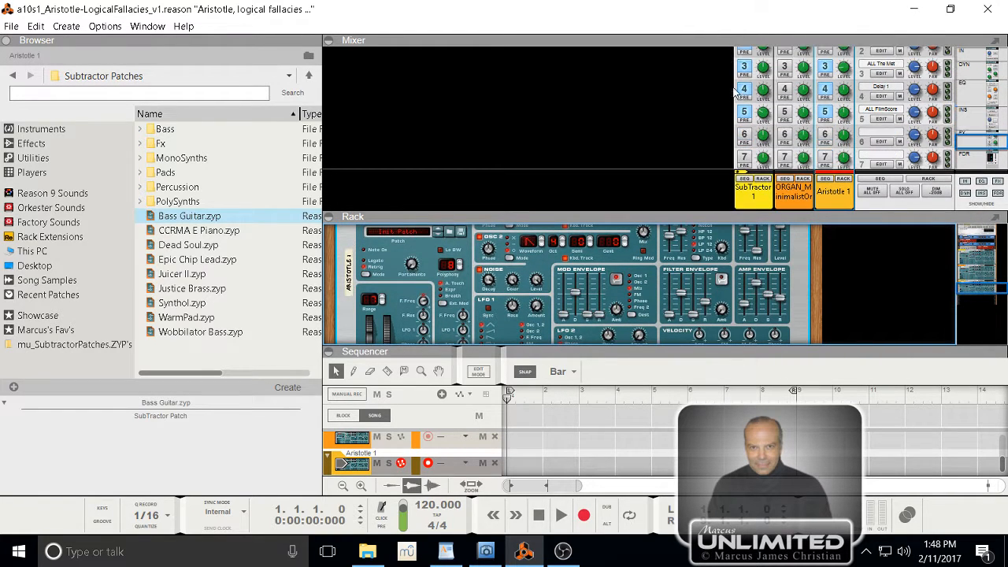
{"action": "scroll", "coordinate": [762, 89], "scroll_direction": "up", "scroll_amount": 2}
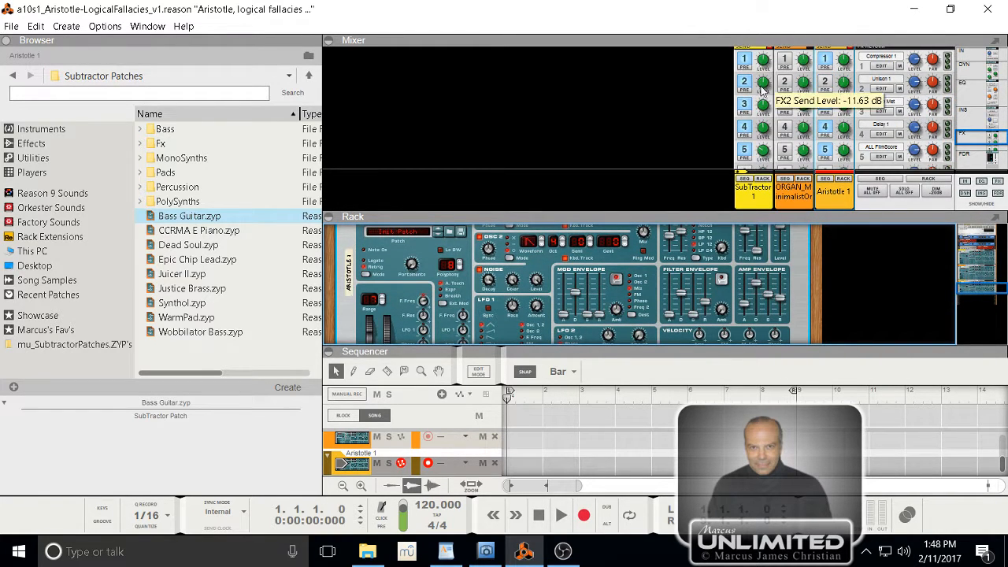
{"action": "scroll", "coordinate": [787, 108], "scroll_direction": "up", "scroll_amount": 1}
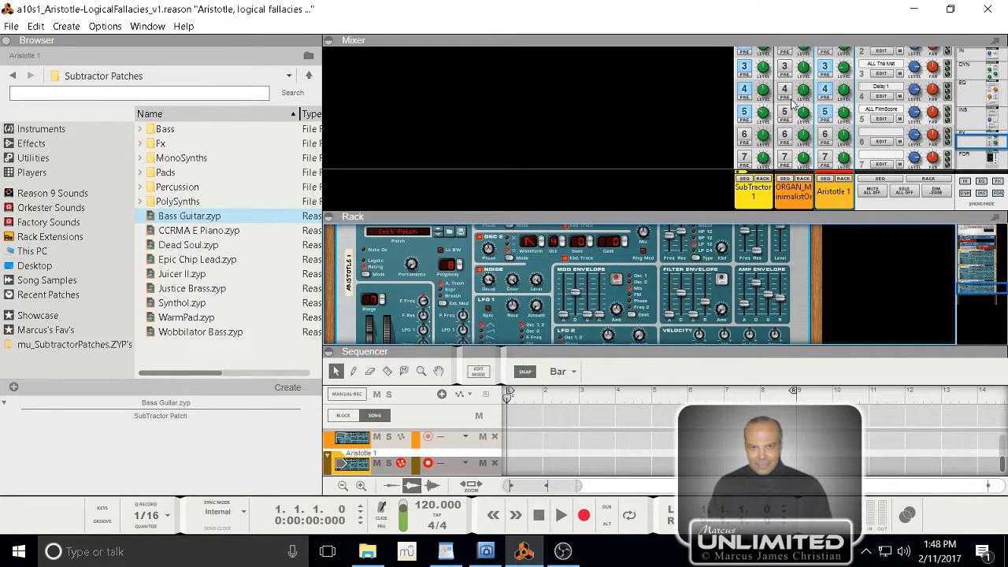
{"action": "scroll", "coordinate": [792, 105], "scroll_direction": "down", "scroll_amount": 1}
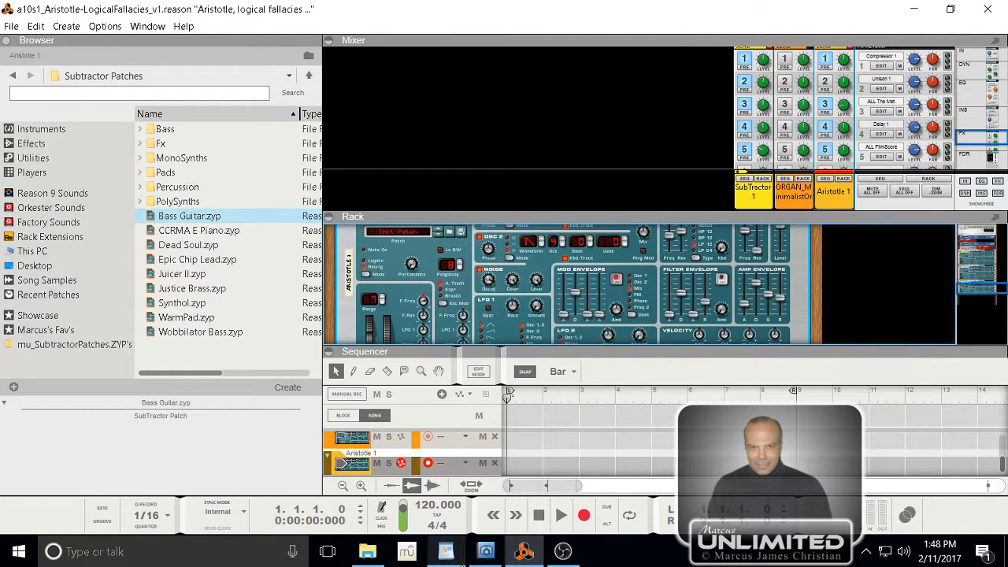
{"action": "left_click", "coordinate": [484, 555]}
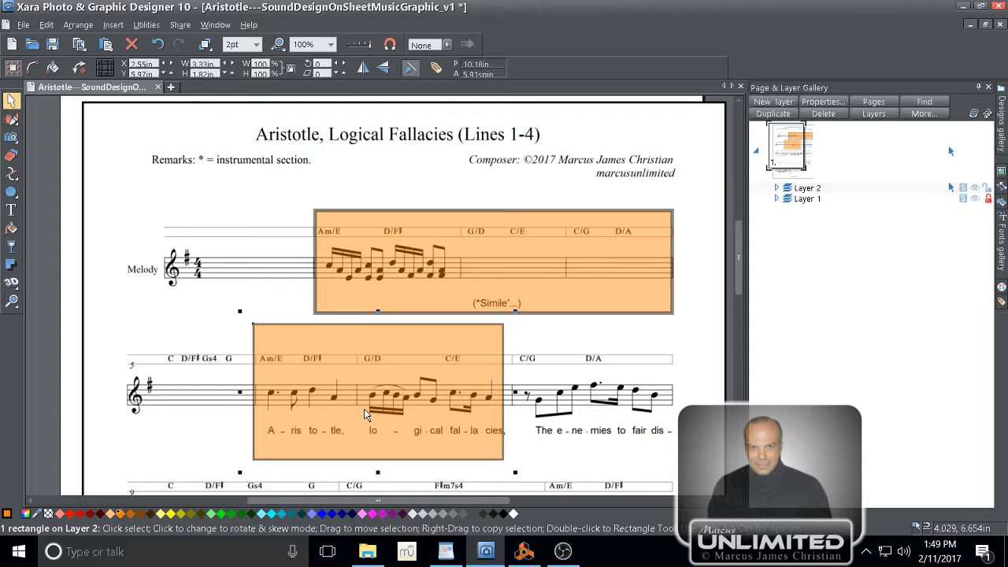
{"action": "left_click", "coordinate": [524, 551]}
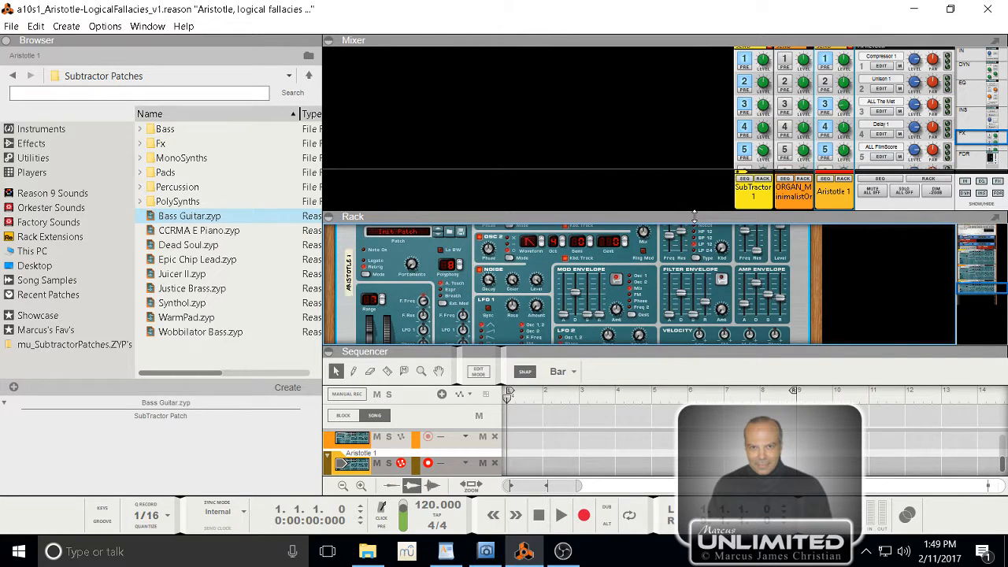
Step: Add a SubTractor Analog Synthesizer to the rack below Aristotle 1 and rename it "Logical Fallacies Lead"
{"action": "left_click_drag", "start_coordinate": [694, 214], "coordinate": [693, 148]}
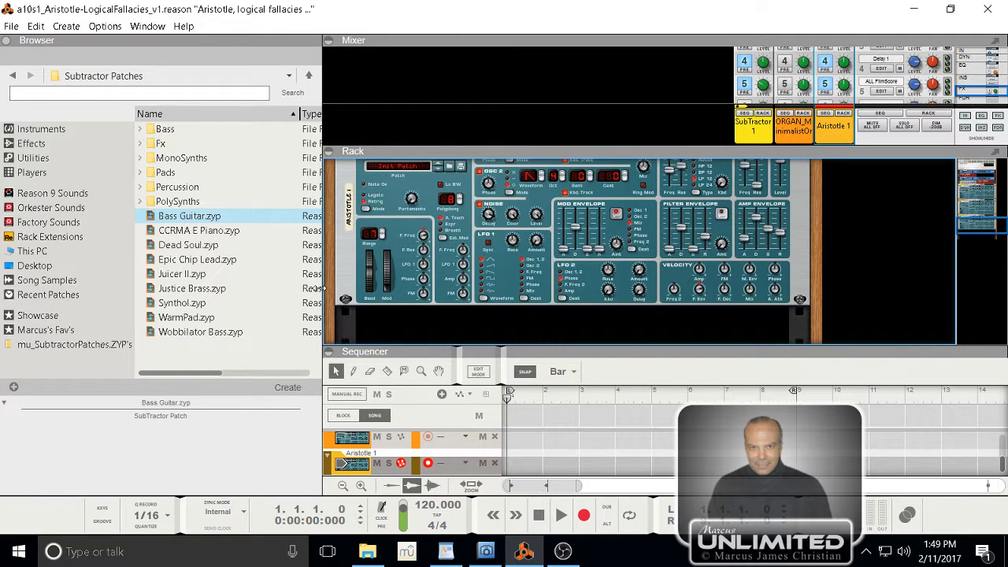
{"action": "left_click", "coordinate": [39, 129]}
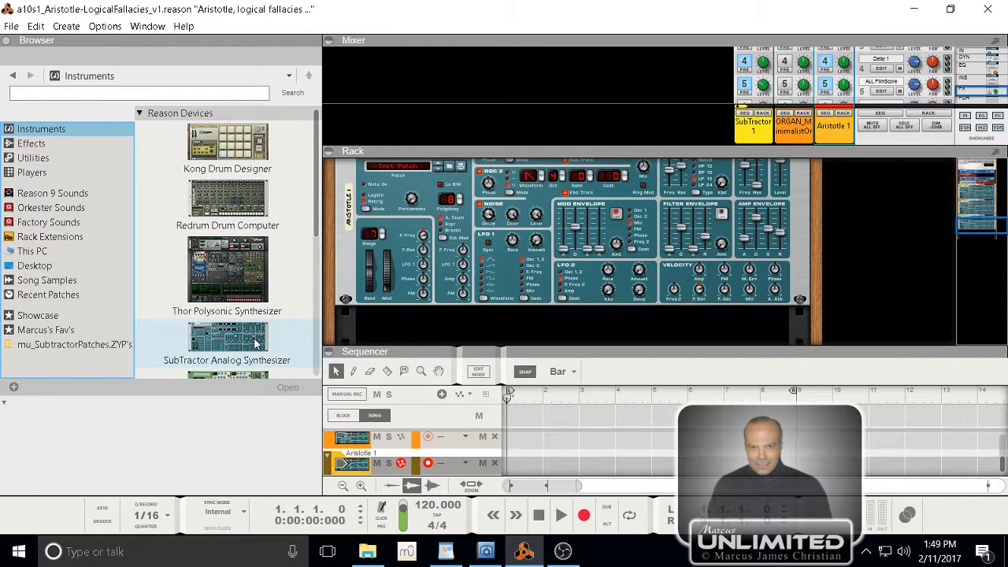
{"action": "left_click_drag", "start_coordinate": [254, 342], "coordinate": [531, 288]}
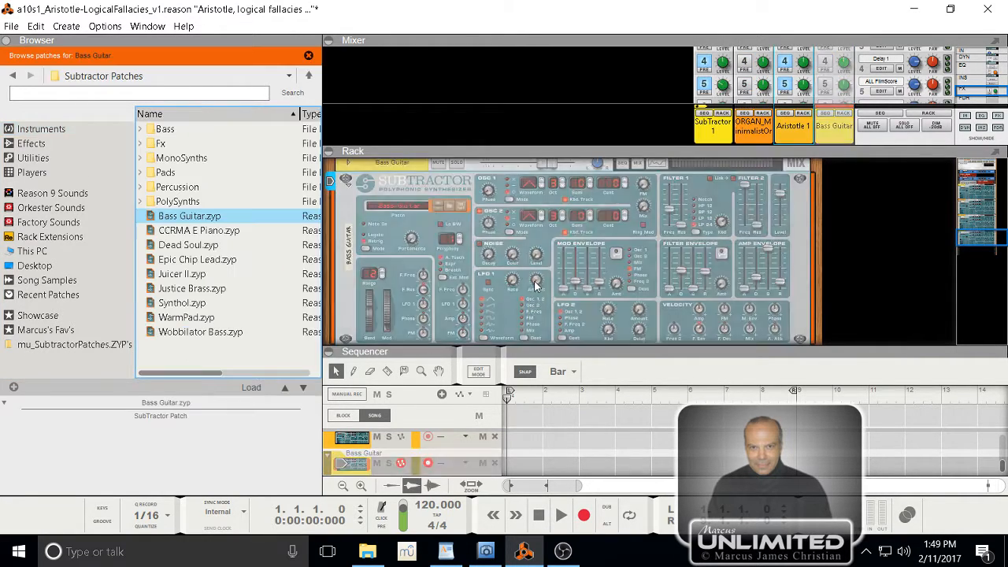
{"action": "double_click", "coordinate": [349, 262]}
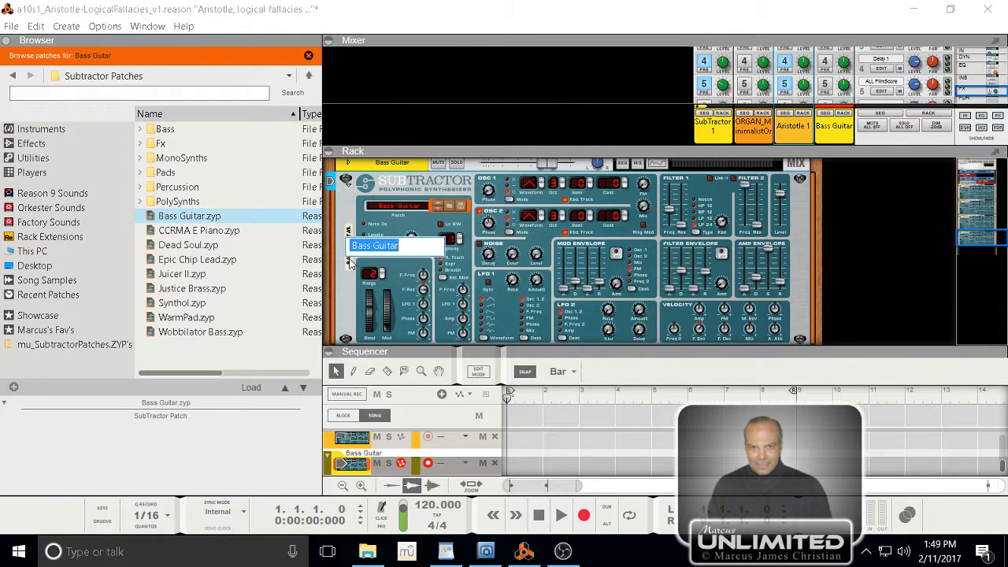
{"action": "type", "text": "Logical"}
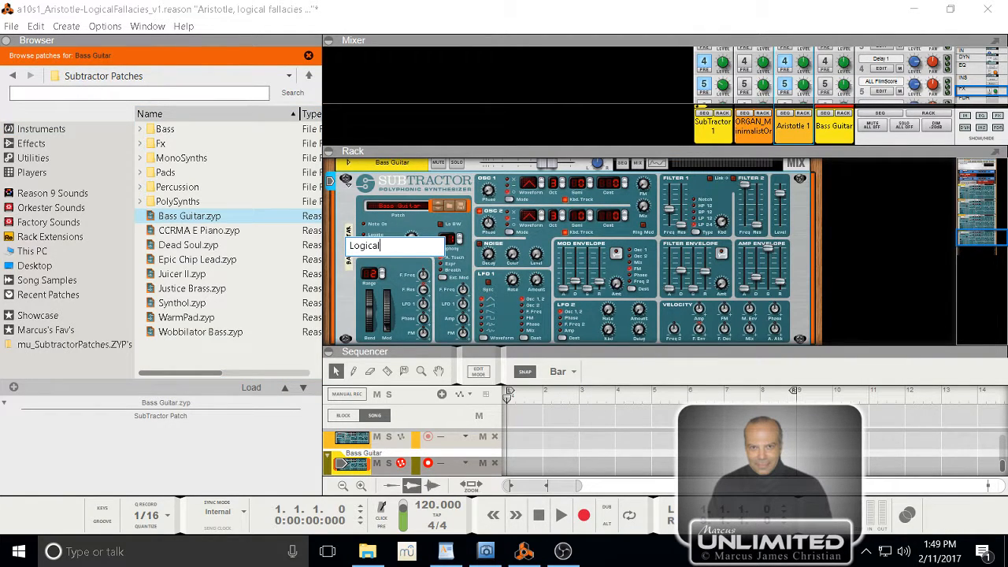
{"action": "type", "text": " Fallacies Lead"}
{"action": "key", "text": "Return"}
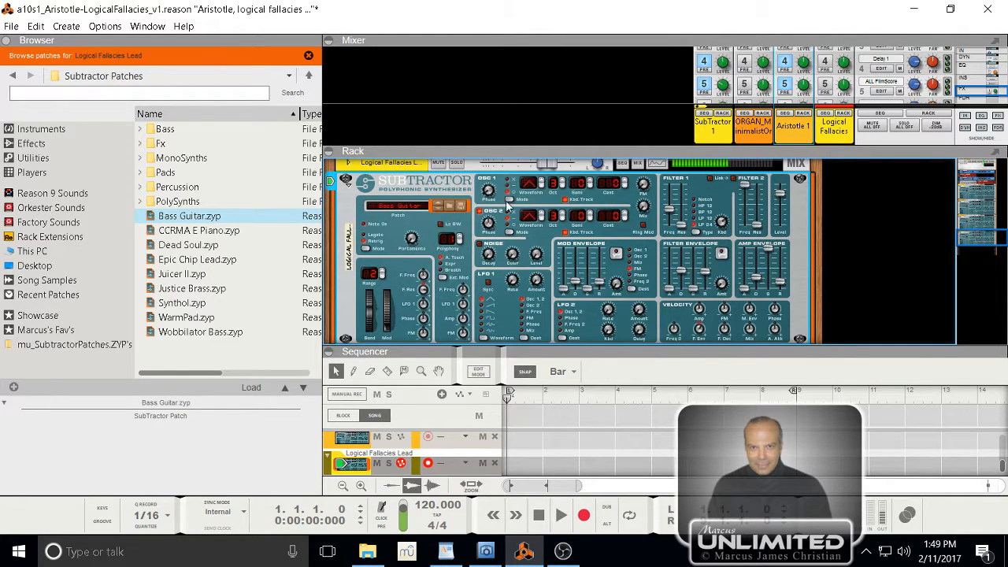
Step: Reset the Logical Fallacies Lead SubTractor, then check the lead sheet in Xara and return to Reason
{"action": "right_click", "coordinate": [550, 236]}
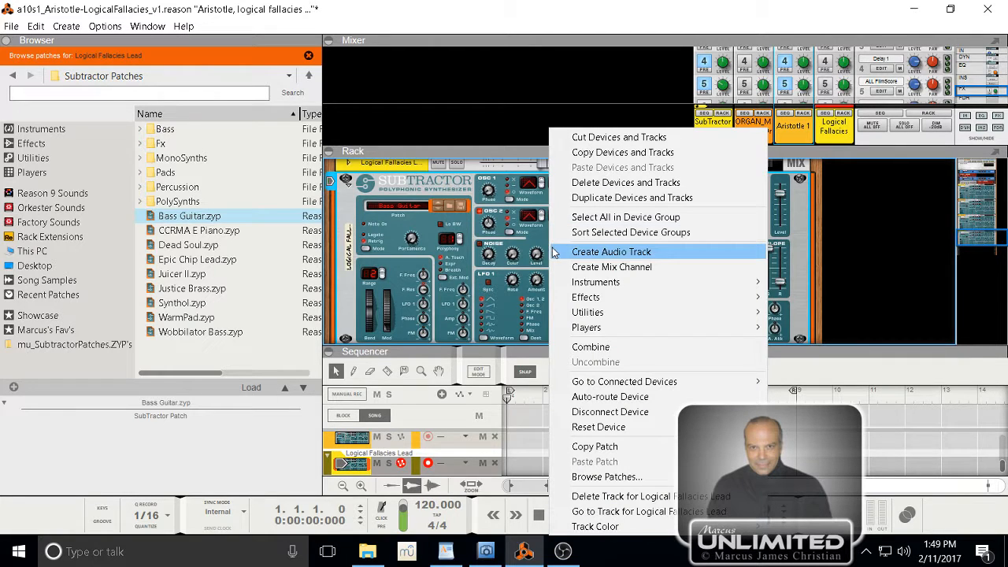
{"action": "left_click", "coordinate": [598, 427]}
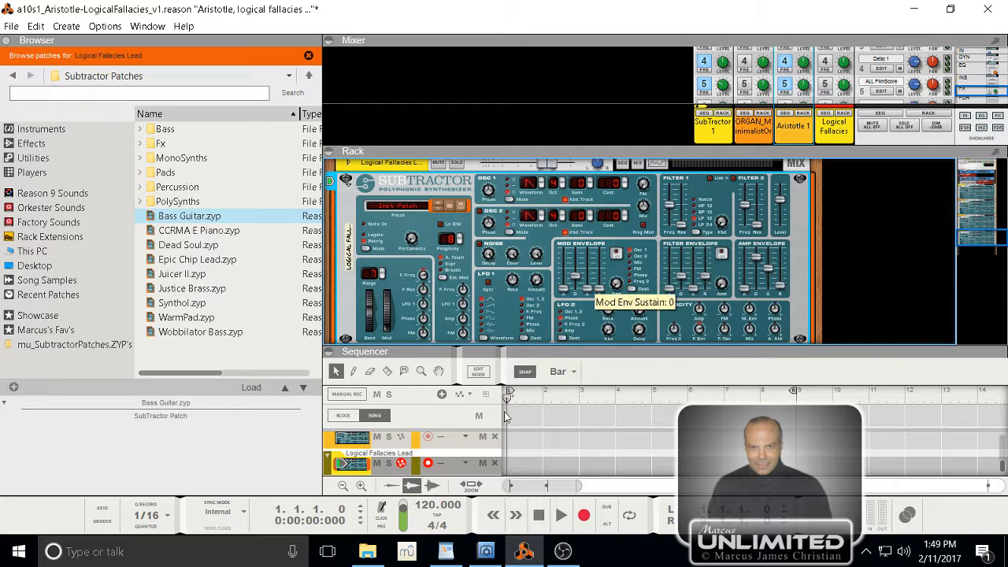
{"action": "left_click", "coordinate": [486, 553]}
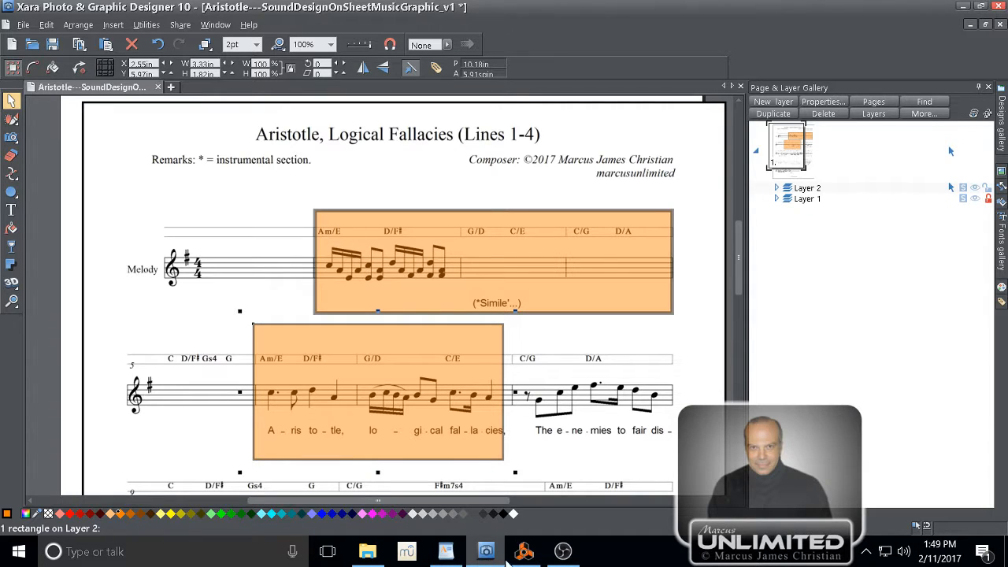
{"action": "left_click", "coordinate": [522, 554]}
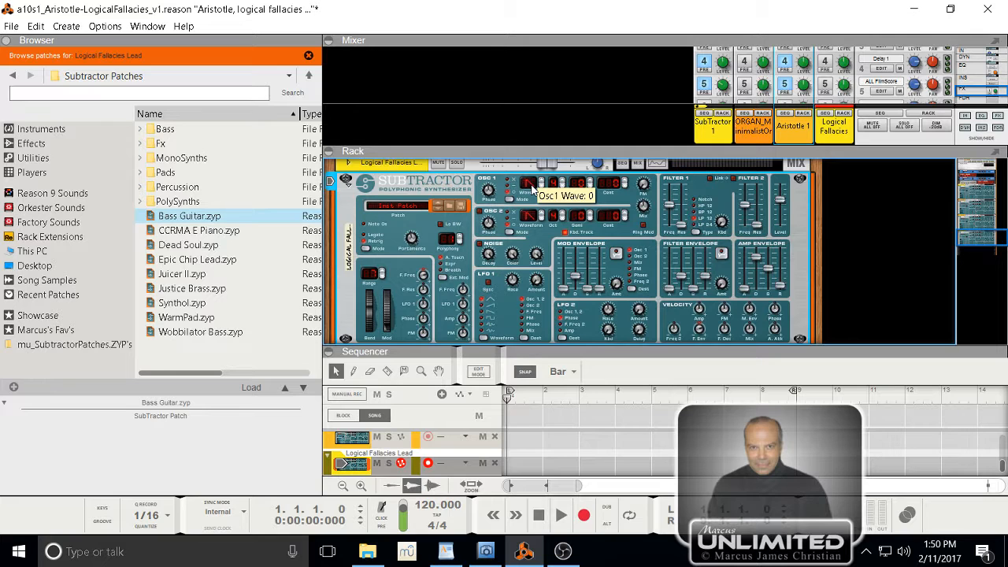
Step: Set the Osc 1 waveform of the Logical Fallacies Lead SubTractor to 7
{"action": "left_click", "coordinate": [530, 183]}
{"action": "left_click", "coordinate": [530, 183]}
{"action": "left_click", "coordinate": [530, 183]}
{"action": "left_click", "coordinate": [532, 183]}
{"action": "left_click", "coordinate": [532, 182]}
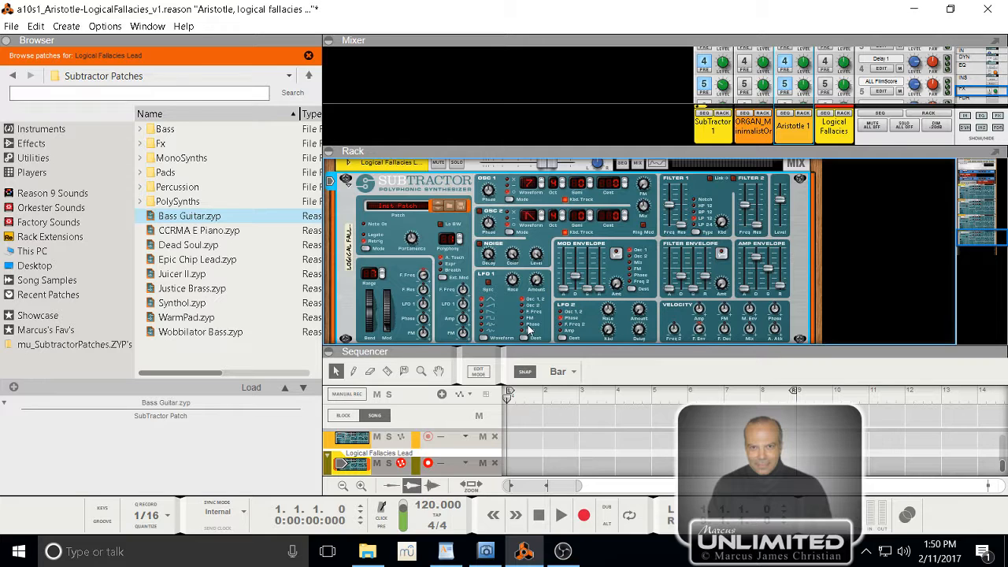
Step: Adjust LFO 1's amount and tempo-synced rate with FM as its destination, and set the Osc 2 waveform to sine
{"action": "left_click_drag", "start_coordinate": [542, 287], "coordinate": [546, 257]}
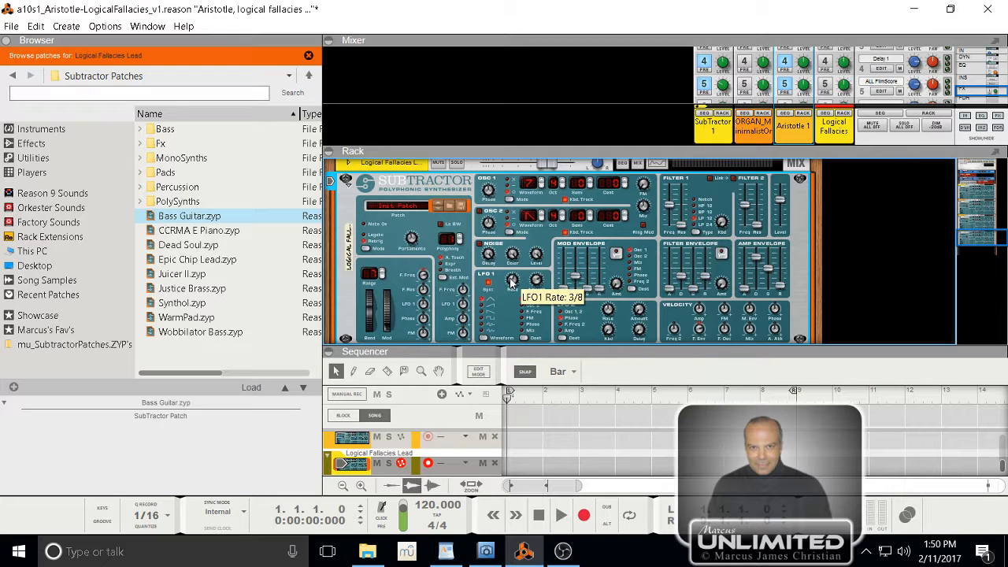
{"action": "left_click_drag", "start_coordinate": [512, 281], "coordinate": [513, 281]}
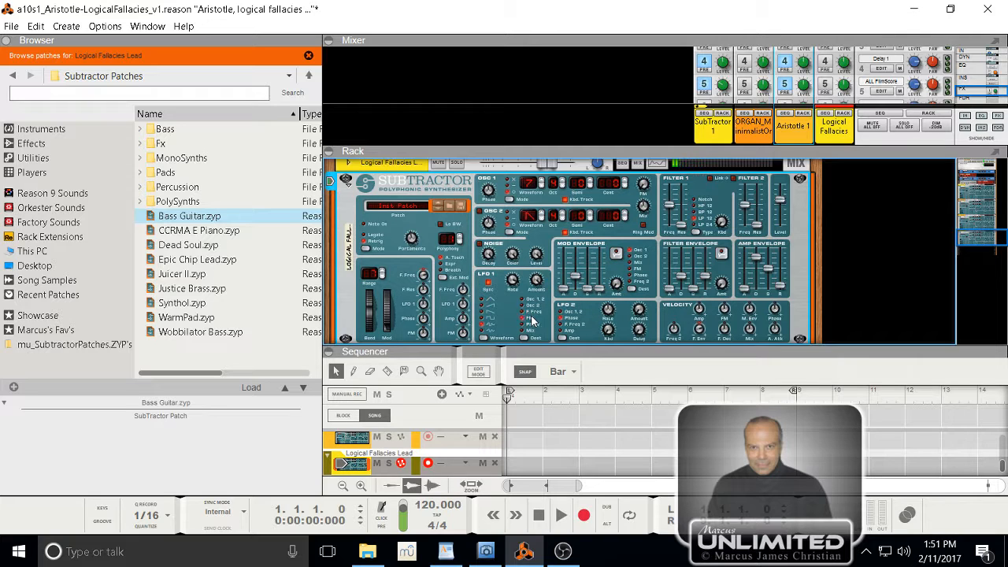
{"action": "left_click", "coordinate": [543, 218]}
{"action": "left_click", "coordinate": [543, 218]}
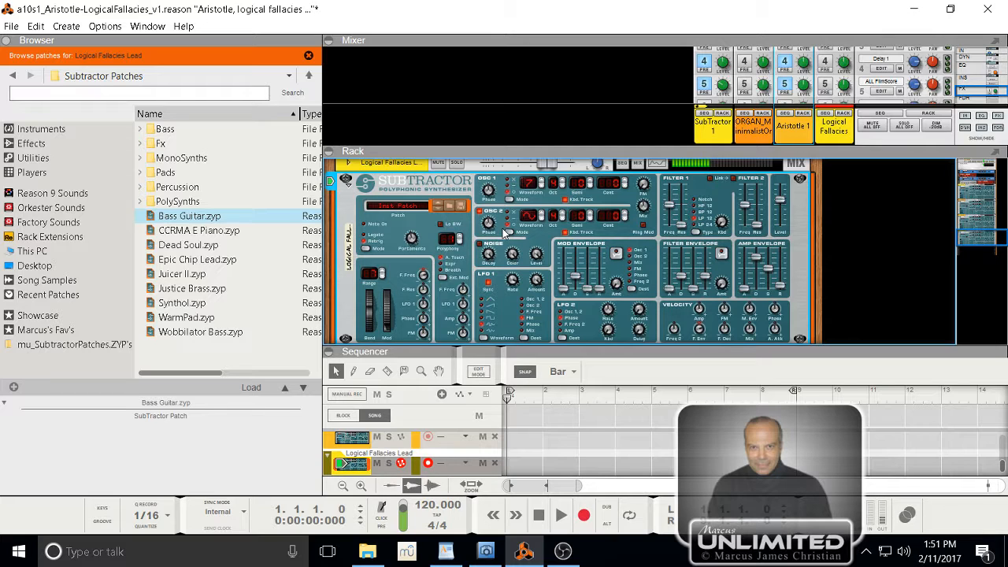
Step: Raise the Osc 1 octave to 6 and lower the LFO 1 amount
{"action": "left_click", "coordinate": [565, 183]}
{"action": "left_click", "coordinate": [565, 183]}
{"action": "left_click", "coordinate": [564, 183]}
{"action": "left_click", "coordinate": [565, 183]}
{"action": "left_click_drag", "start_coordinate": [535, 280], "coordinate": [548, 313]}
Step: Change the Filter 1 type and raise the Amp Envelope release to 58
{"action": "left_click", "coordinate": [704, 226]}
{"action": "left_click", "coordinate": [694, 212]}
{"action": "left_click_drag", "start_coordinate": [781, 291], "coordinate": [784, 271]}
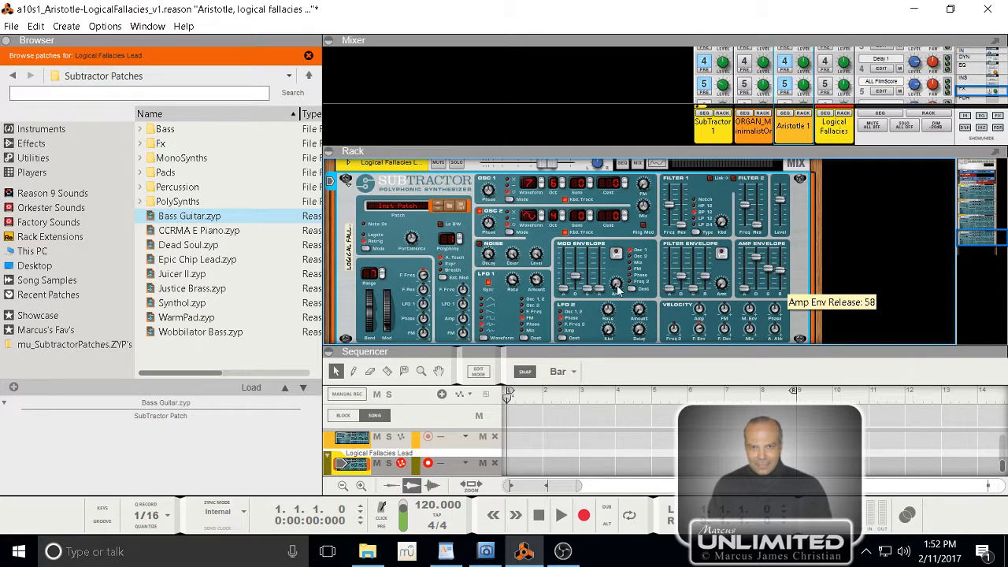
Step: Detune the oscillators against each other by setting Osc 2 to -5 cents and Osc 1 to 5 cents
{"action": "left_click", "coordinate": [624, 222]}
{"action": "left_click", "coordinate": [624, 221]}
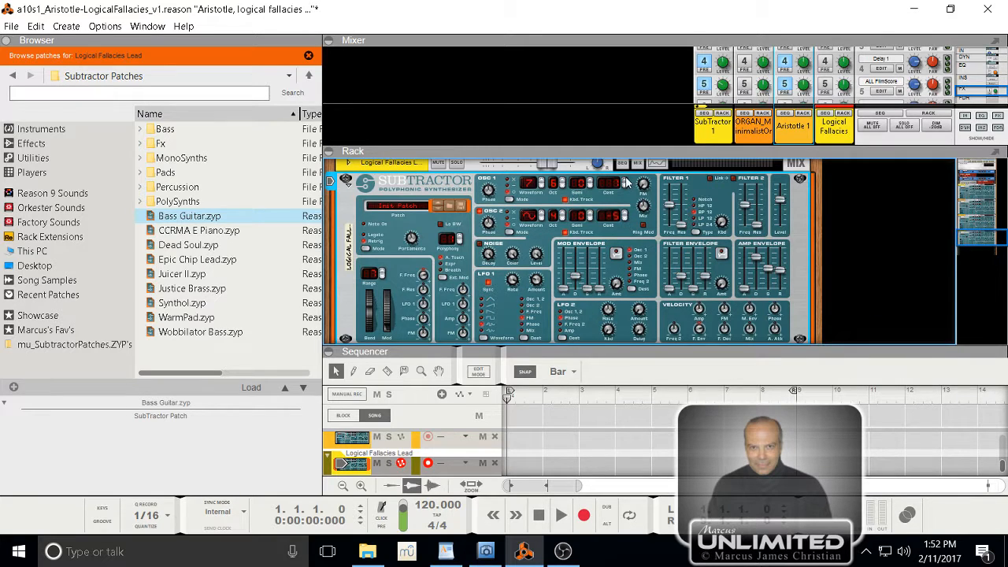
{"action": "left_click", "coordinate": [624, 180]}
Step: Enable FX sends 1 and 2 on the Logical Fallacies mixer channel and adjust its FX2 send level
{"action": "scroll", "coordinate": [823, 82], "scroll_direction": "up", "scroll_amount": 2}
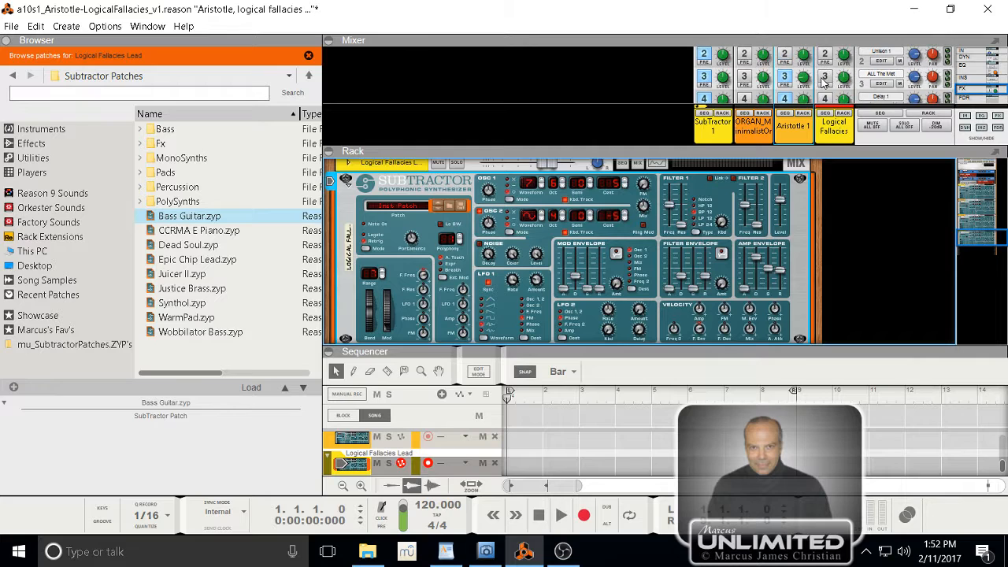
{"action": "scroll", "coordinate": [823, 82], "scroll_direction": "up", "scroll_amount": 2}
{"action": "left_click", "coordinate": [823, 71]}
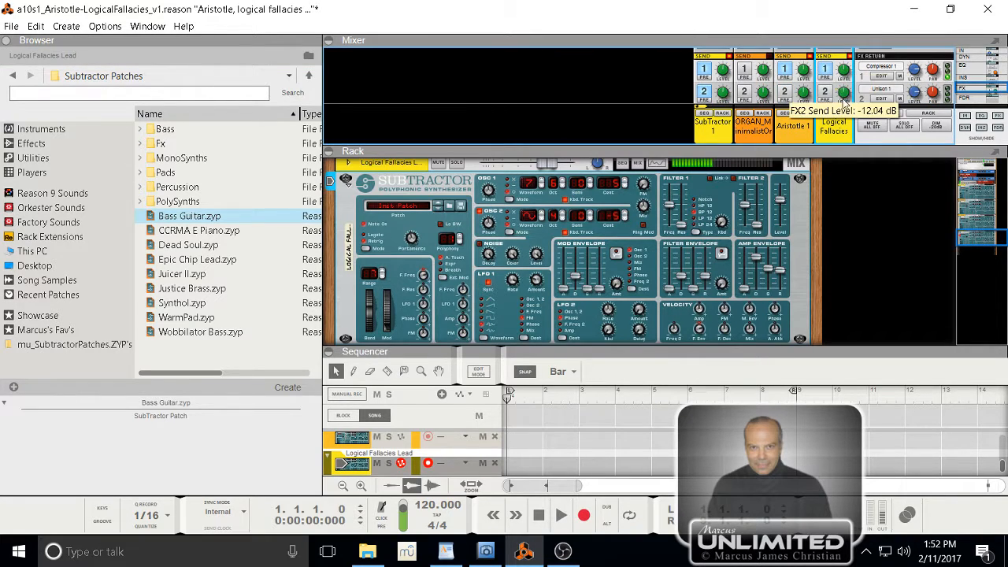
{"action": "scroll", "coordinate": [825, 68], "scroll_direction": "down", "scroll_amount": 2}
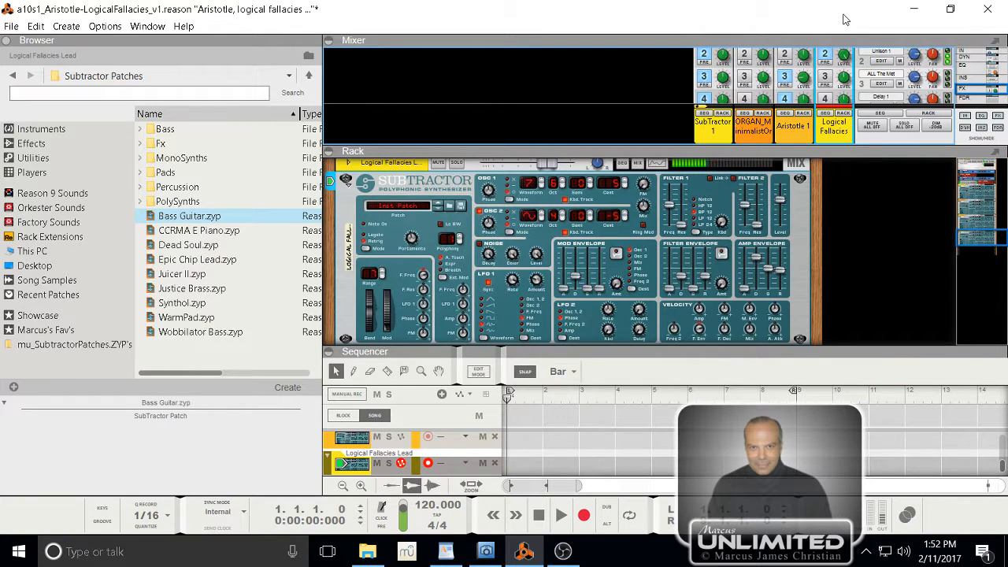
{"action": "left_click_drag", "start_coordinate": [850, 155], "coordinate": [851, 162]}
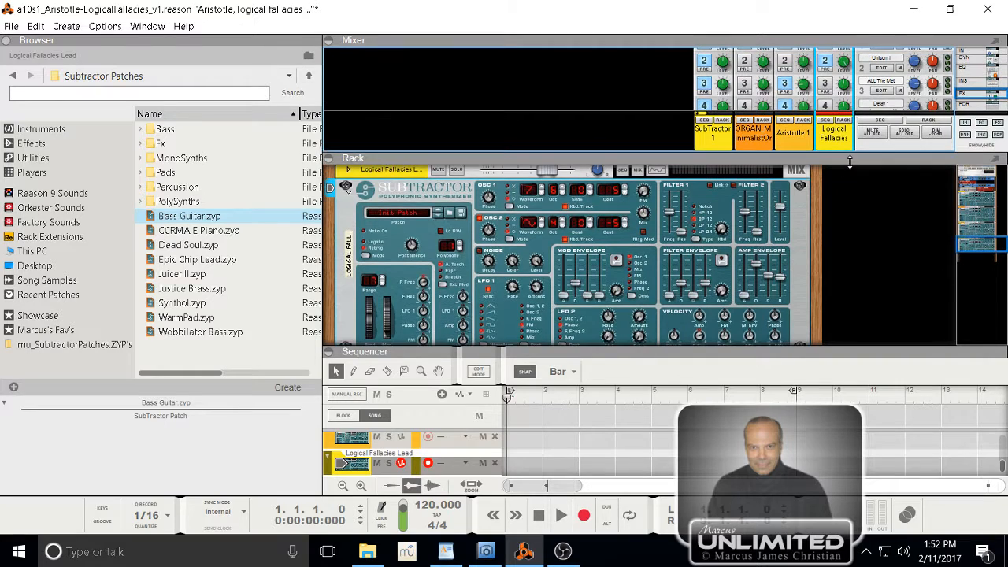
Step: Adjust LFO 1's amount and change its destination to filter frequency (F. Freq)
{"action": "scroll", "coordinate": [540, 321], "scroll_direction": "down", "scroll_amount": 2}
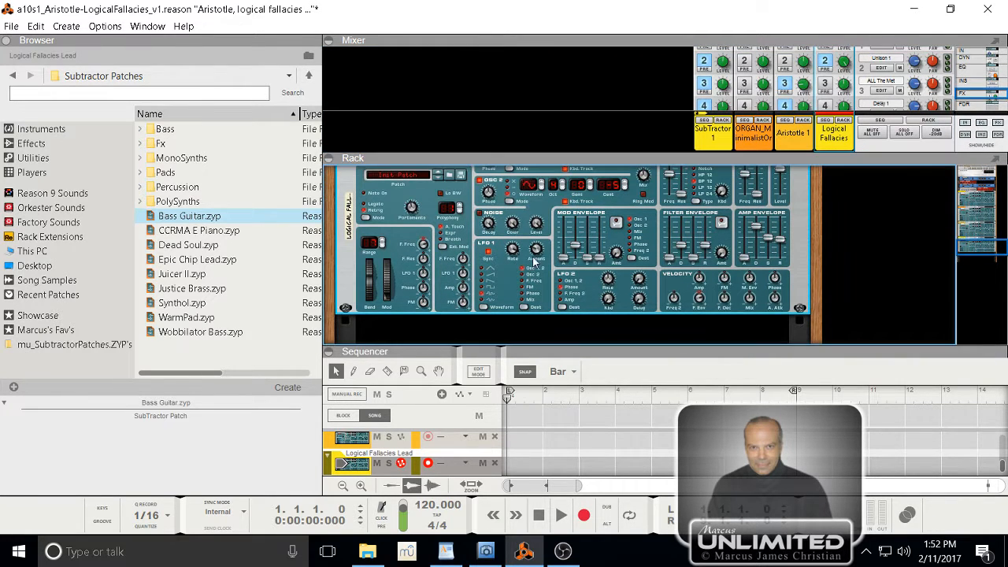
{"action": "left_click_drag", "start_coordinate": [536, 260], "coordinate": [538, 256]}
{"action": "mouse_move", "coordinate": [538, 249]}
{"action": "left_mouse_down"}
{"action": "mouse_move", "coordinate": [540, 224]}
{"action": "mouse_move", "coordinate": [540, 238]}
{"action": "left_mouse_up"}
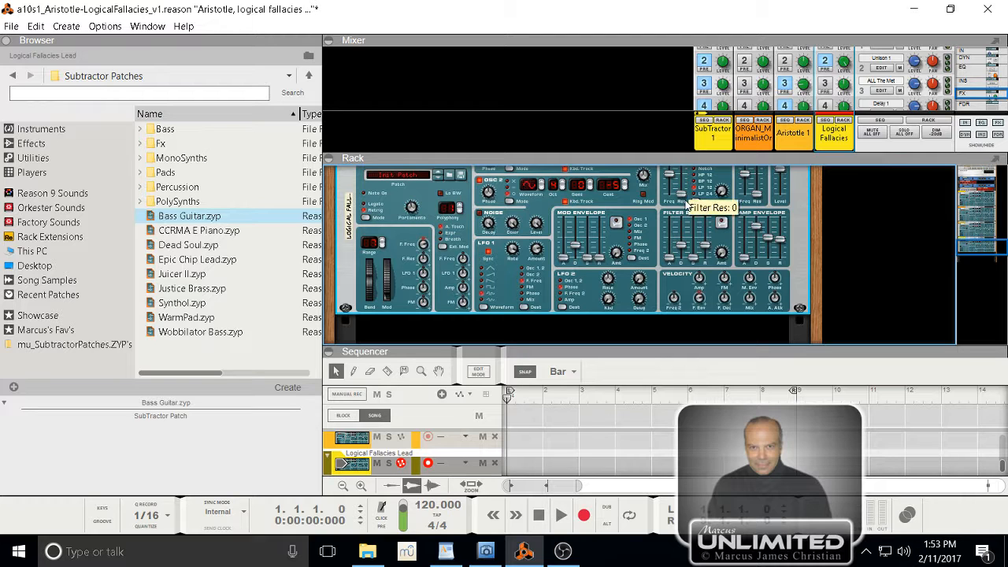
Step: Try out the Filter 1 resonance and the noise generator on the Logical Fallacies Lead sound
{"action": "mouse_move", "coordinate": [686, 206]}
{"action": "left_mouse_down"}
{"action": "mouse_move", "coordinate": [689, 182]}
{"action": "mouse_move", "coordinate": [696, 210]}
{"action": "left_mouse_up"}
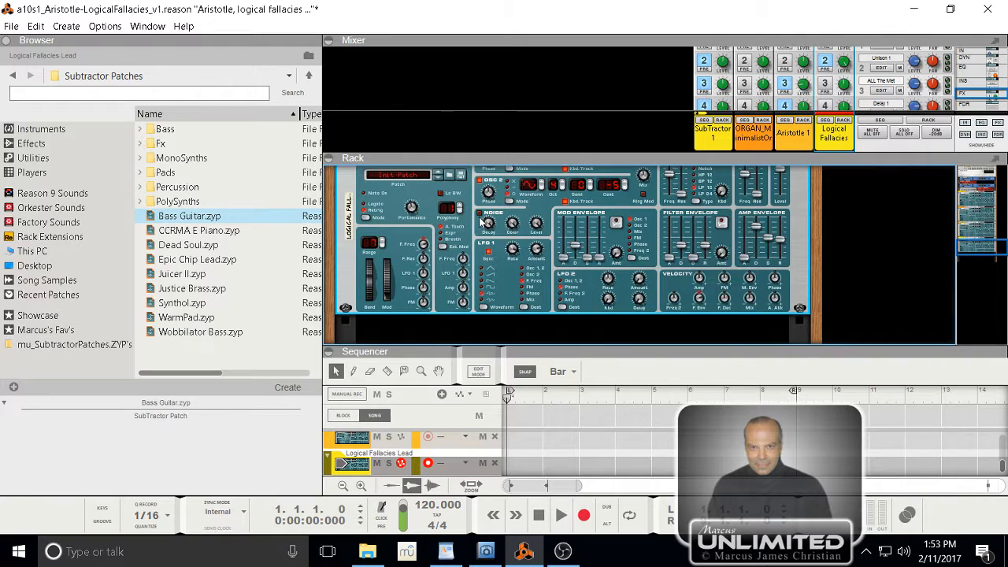
{"action": "left_click_drag", "start_coordinate": [501, 227], "coordinate": [501, 250]}
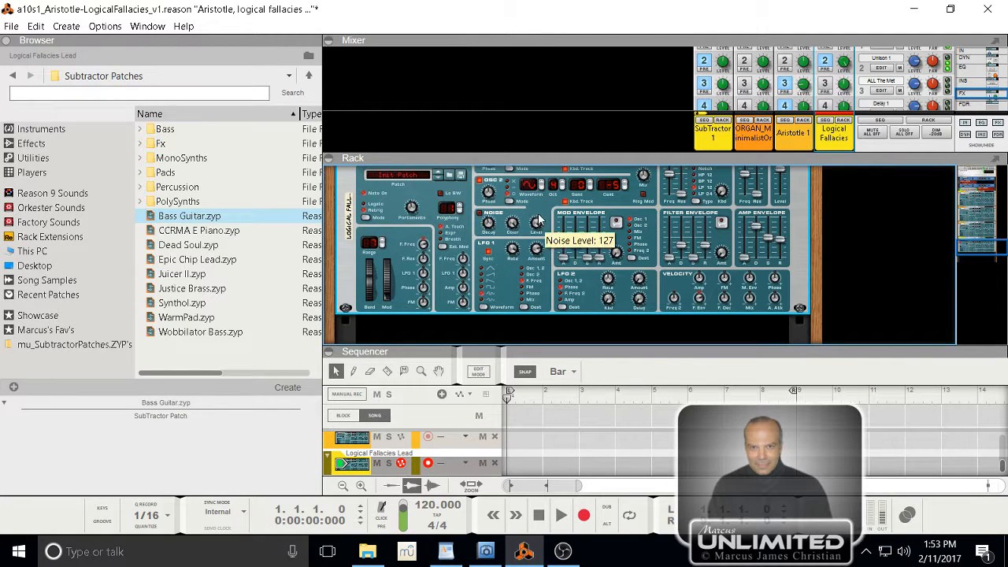
Step: Try Osc 1 at octaves 5 and 4 and Osc 2 at octave 5, returning them to octaves 6 and 4
{"action": "scroll", "coordinate": [548, 223], "scroll_direction": "up", "scroll_amount": 1}
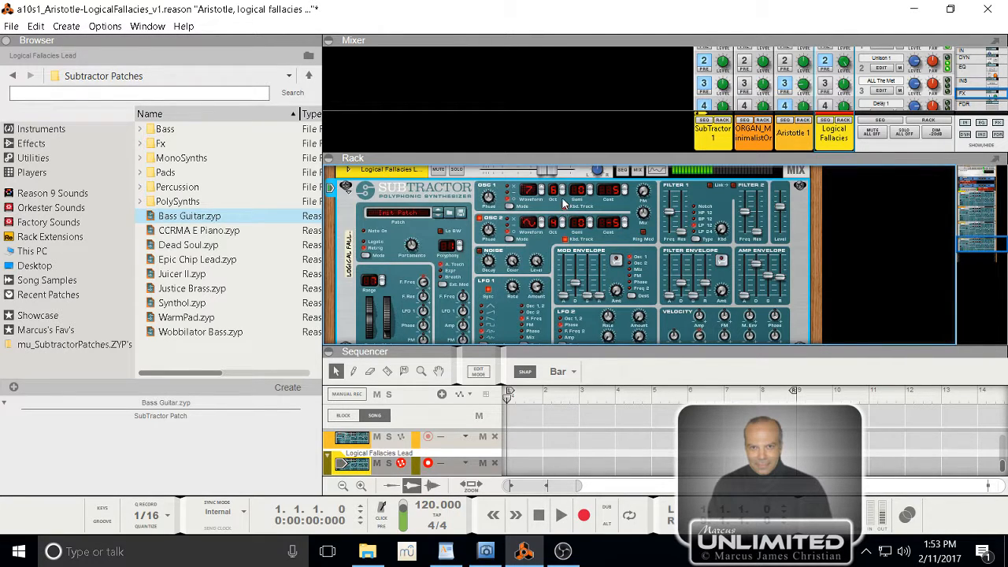
{"action": "left_click", "coordinate": [563, 196]}
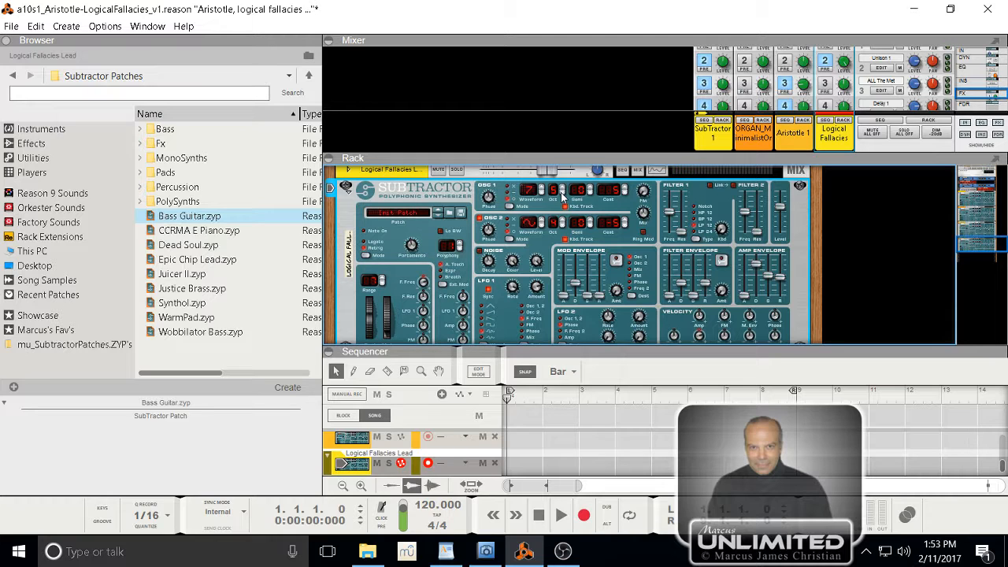
{"action": "left_click", "coordinate": [563, 187]}
{"action": "left_click", "coordinate": [562, 219]}
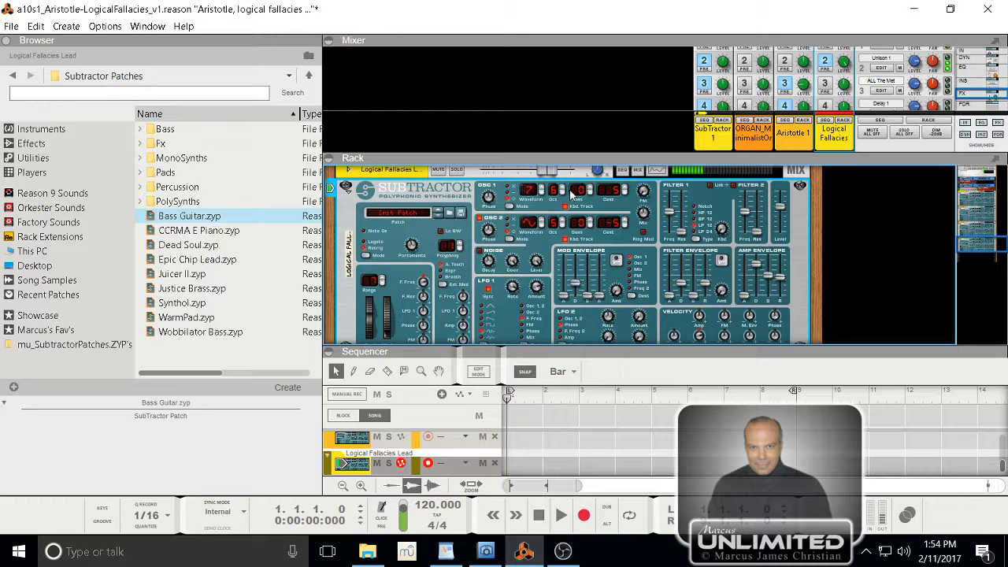
{"action": "left_click", "coordinate": [562, 194]}
{"action": "left_click", "coordinate": [563, 193]}
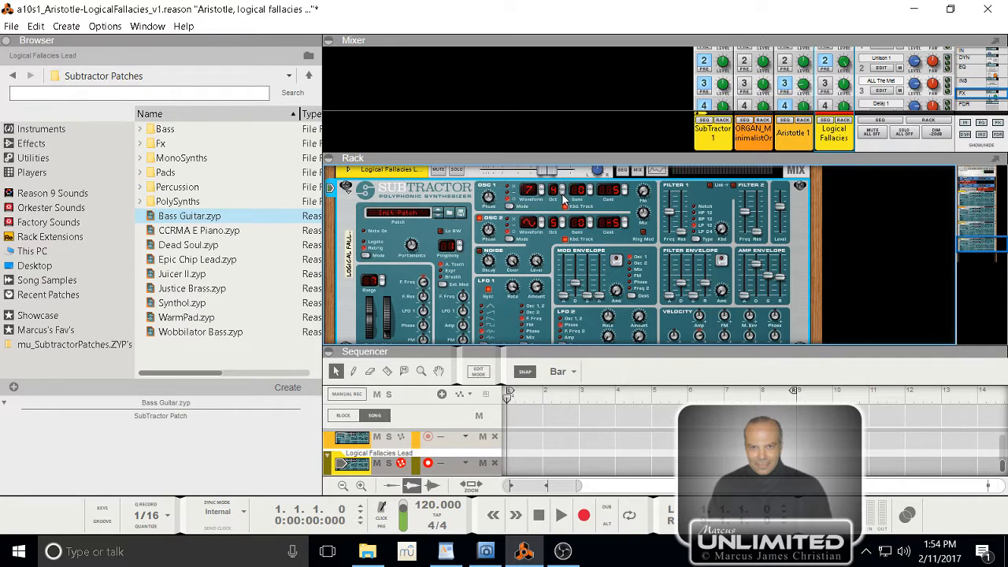
{"action": "left_click", "coordinate": [562, 194]}
{"action": "left_click", "coordinate": [563, 187]}
{"action": "left_click", "coordinate": [564, 222]}
{"action": "left_click", "coordinate": [562, 224]}
{"action": "left_click", "coordinate": [561, 224]}
{"action": "left_click", "coordinate": [560, 236]}
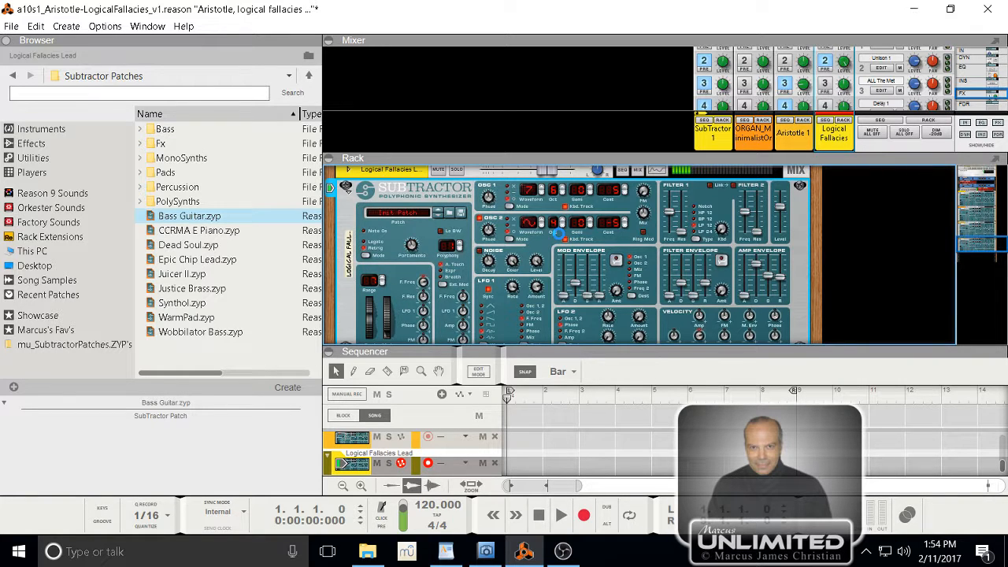